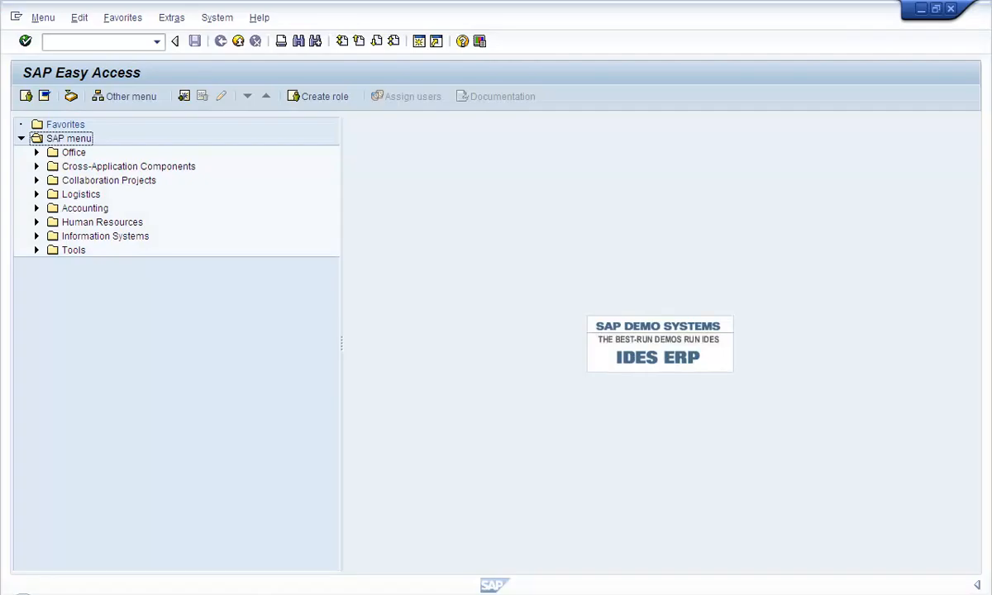
Step: Start transaction PA20 to display HR master data
click(63, 45)
text(pa20)
key(Return)
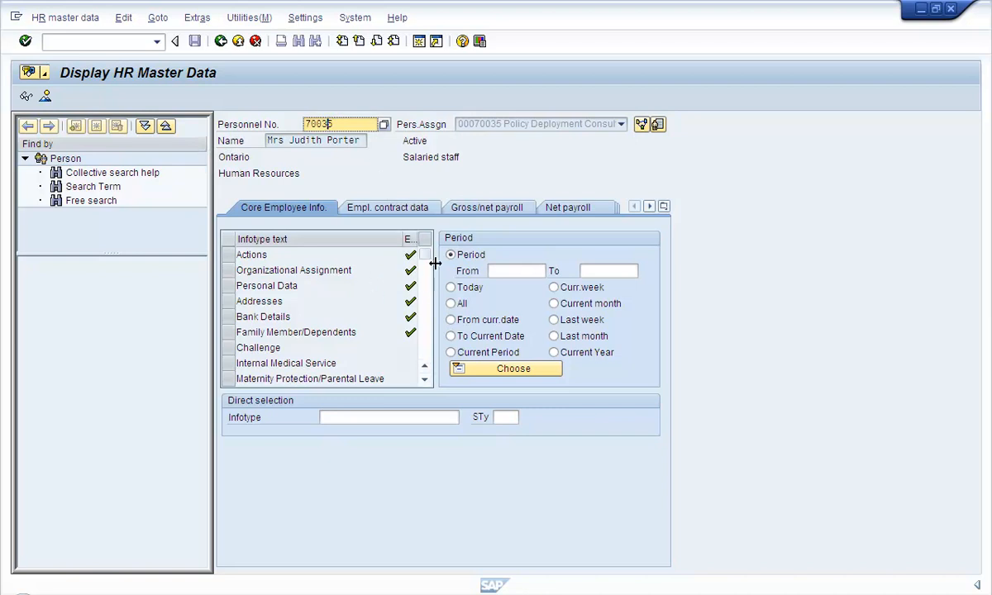
Step: Examine which core employee infotypes are maintained for the employee, from Actions through Family Member/Dependents
click(283, 258)
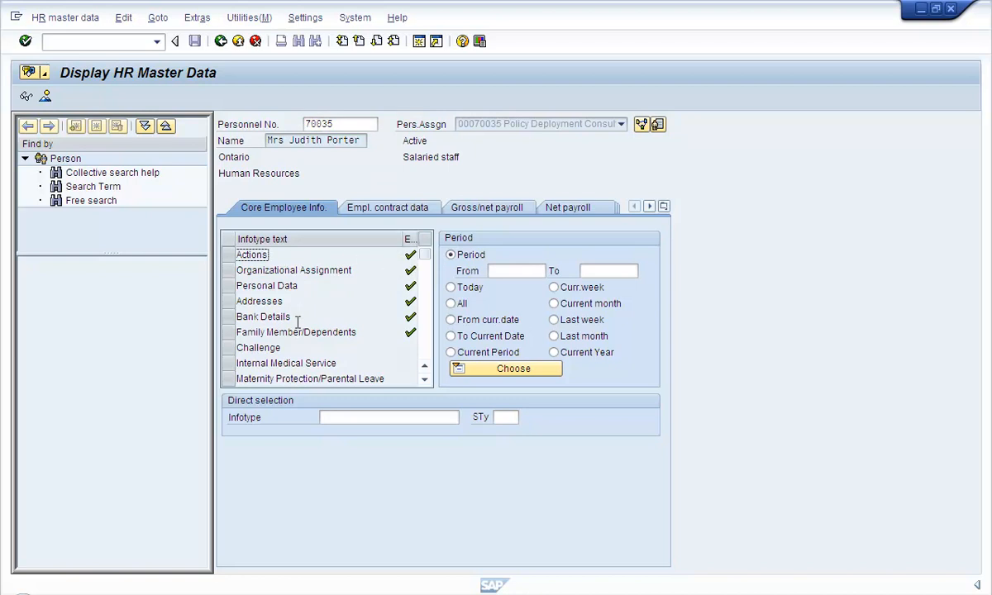
click(389, 333)
drag(389, 333, 241, 348)
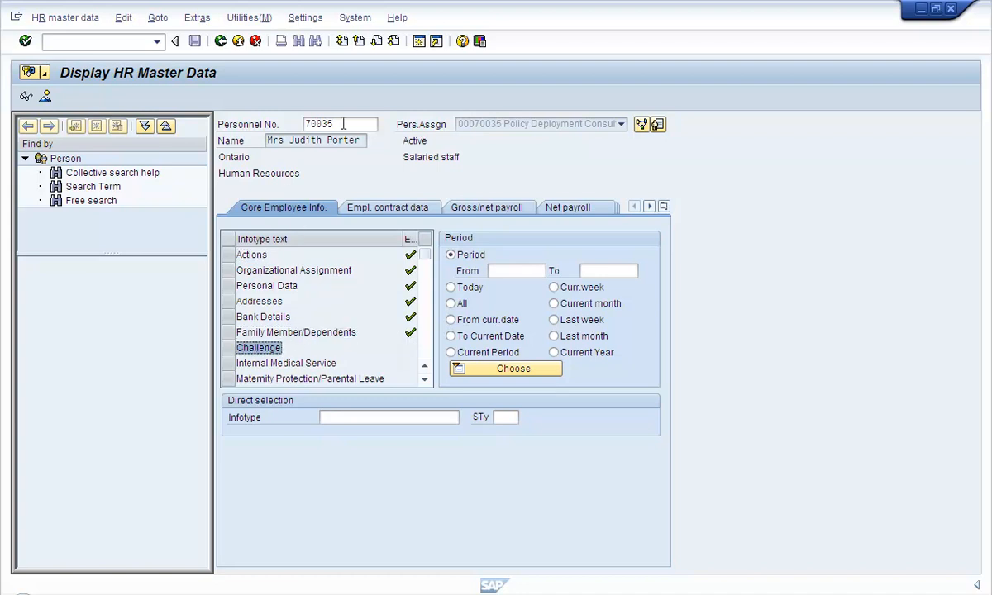
double_click(318, 124)
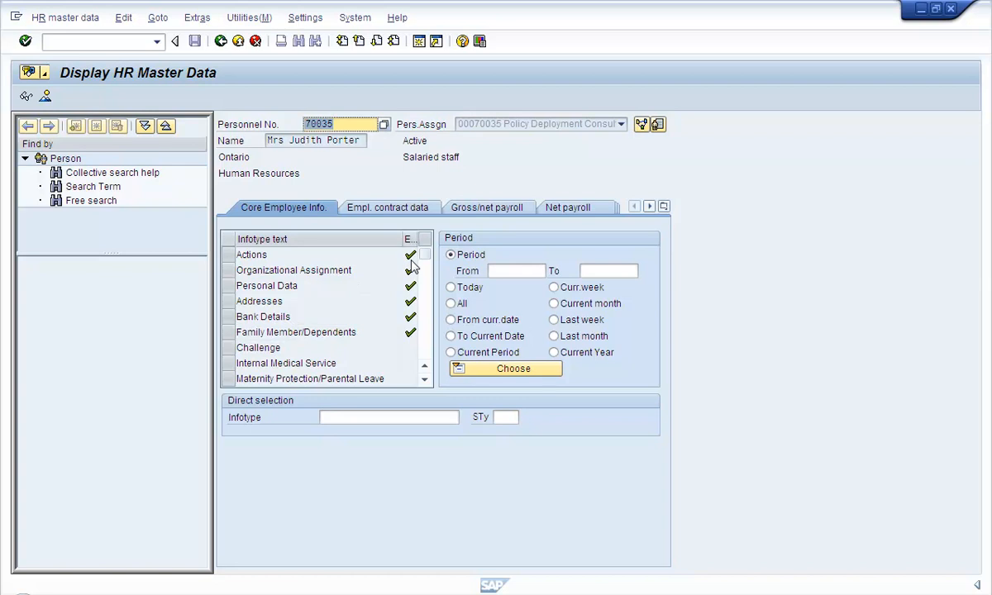
click(356, 334)
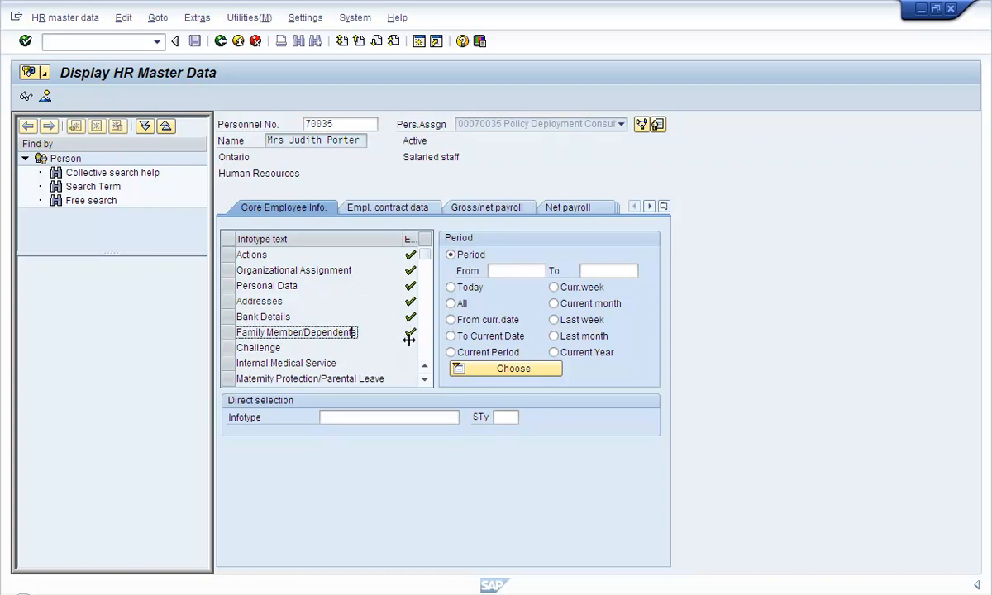
Step: Open the infotype value list and look up the numbers for Organizational Assignment, Personal Data, Addresses, Bank Details and Family Member/Dependents
click(446, 417)
click(464, 419)
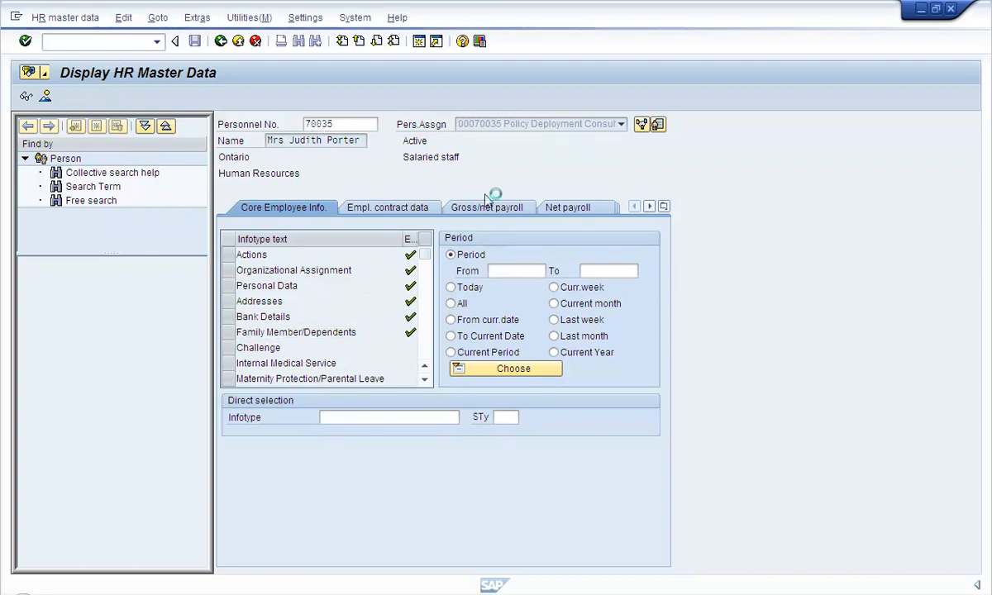
drag(467, 213, 589, 93)
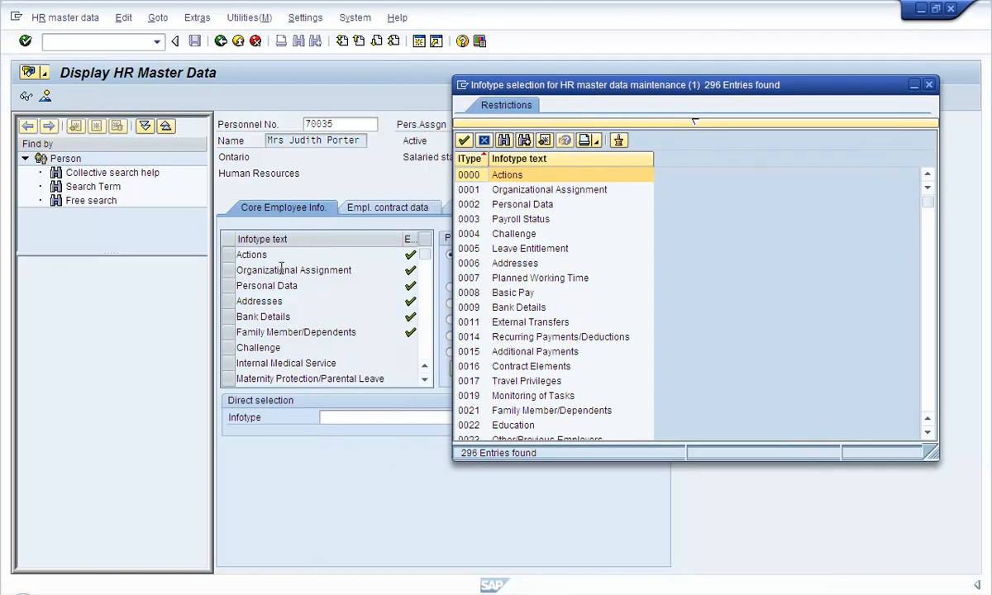
click(465, 188)
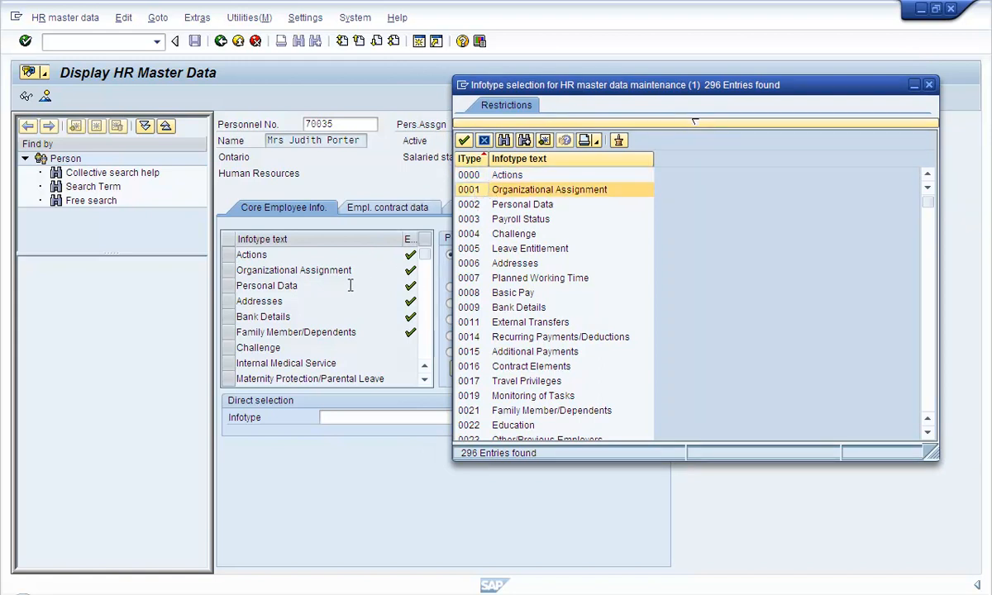
click(480, 207)
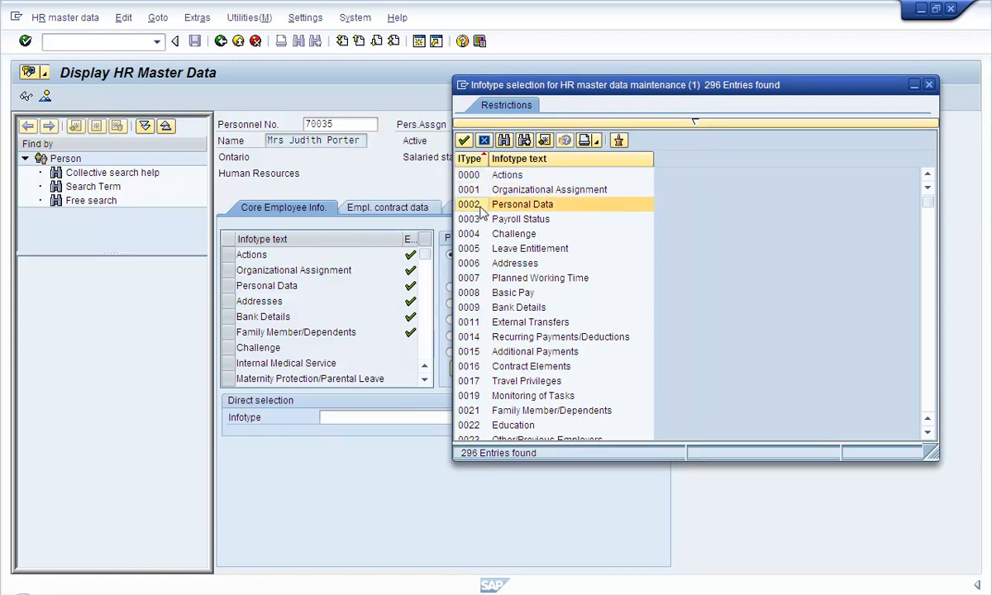
click(463, 263)
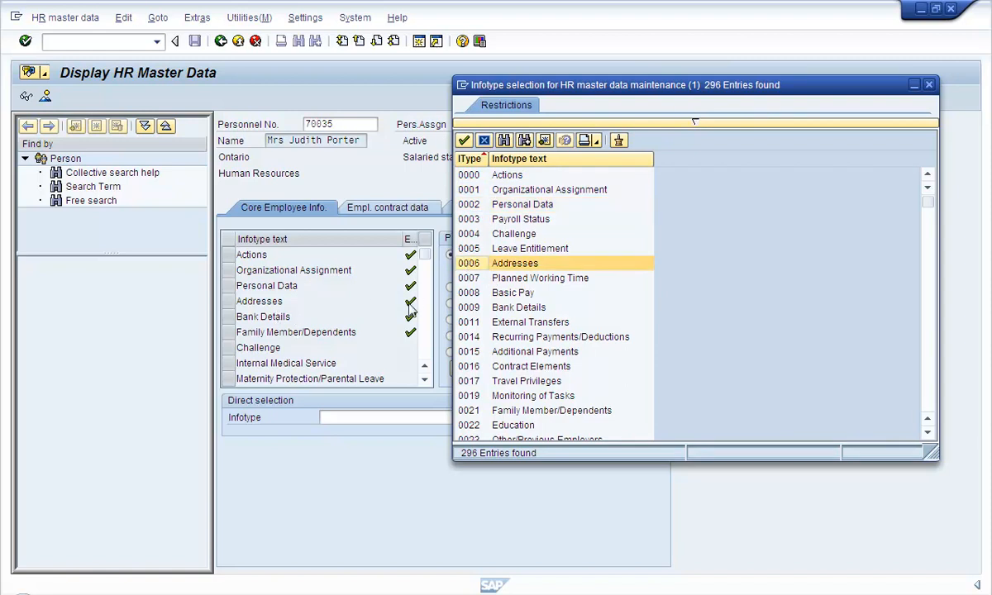
click(465, 309)
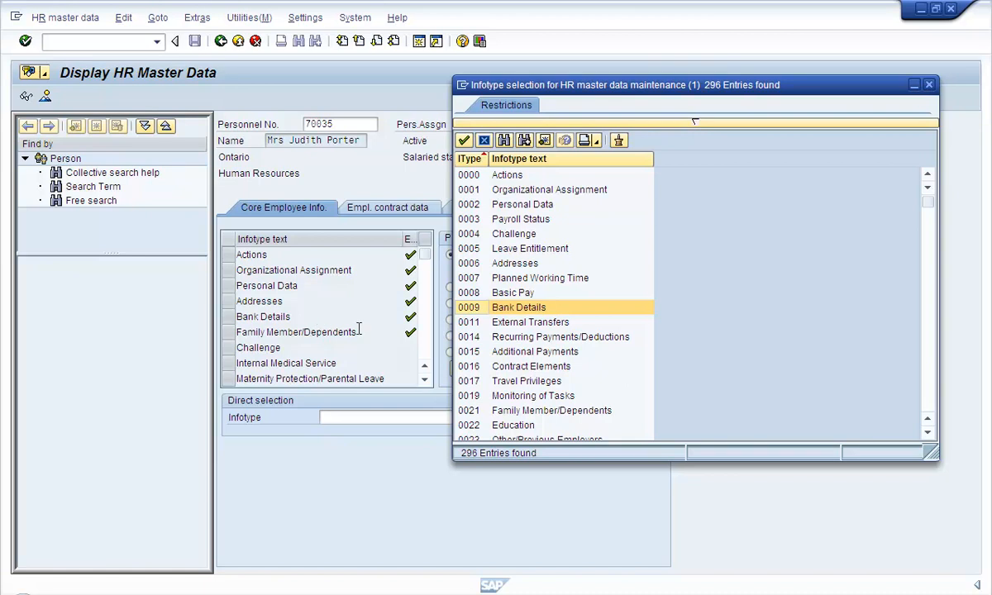
click(470, 411)
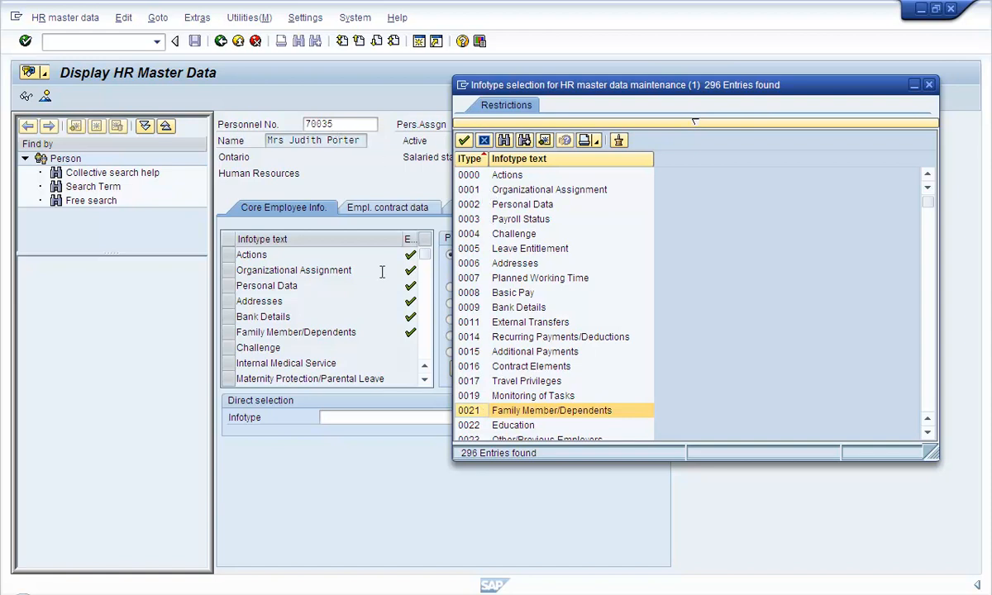
Step: Go through infotypes 0000, 0001, 0002, 0006, 0009 and 0021 in the value list once more, and close it
click(472, 176)
click(471, 193)
click(472, 217)
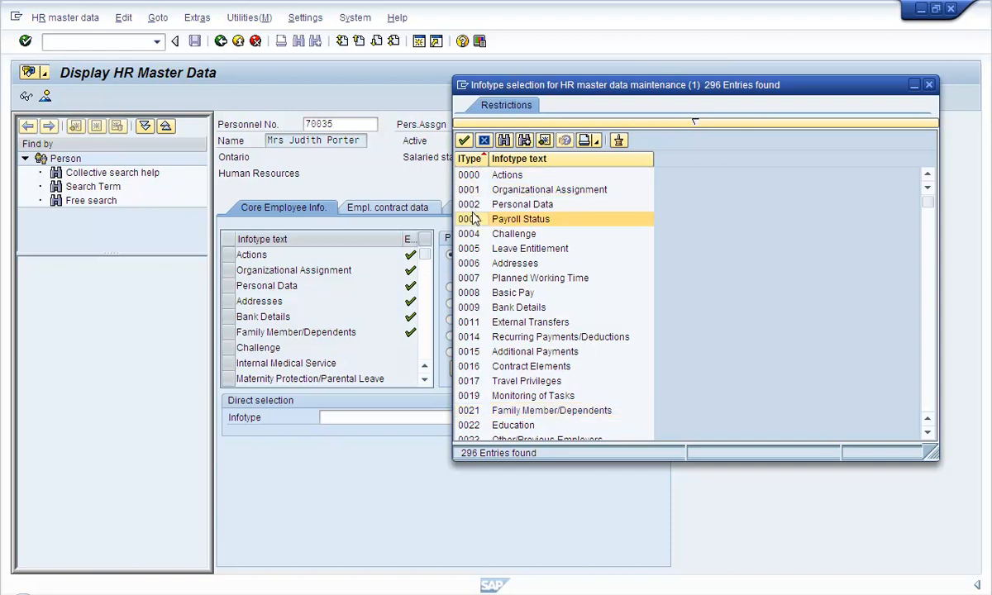
click(476, 203)
click(471, 264)
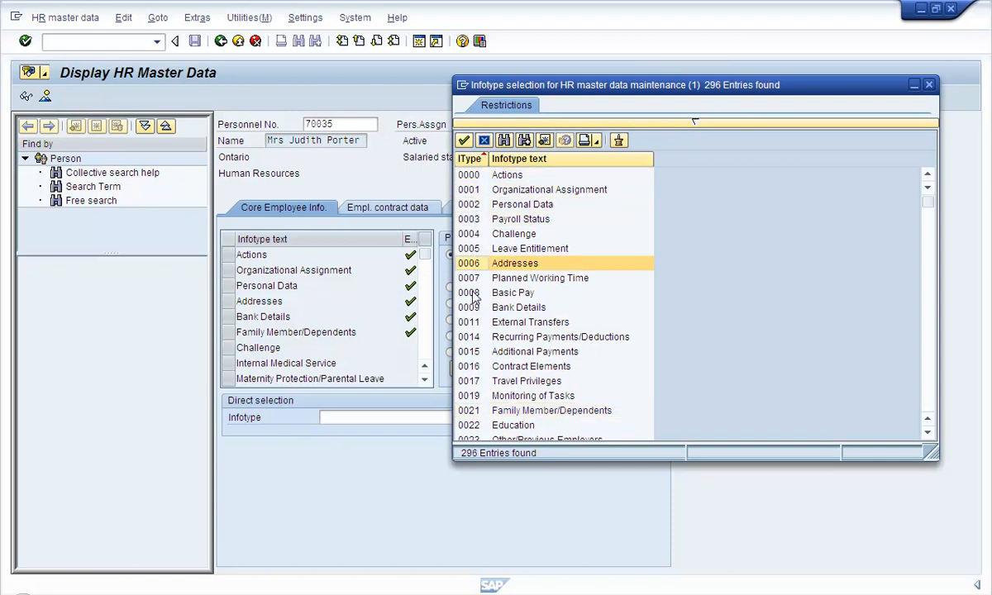
click(469, 305)
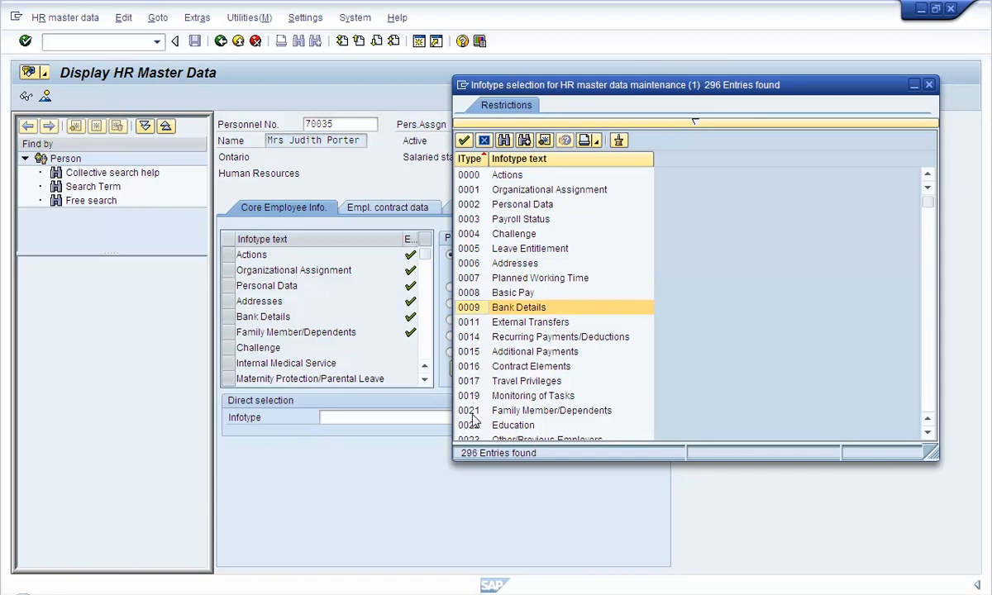
click(472, 409)
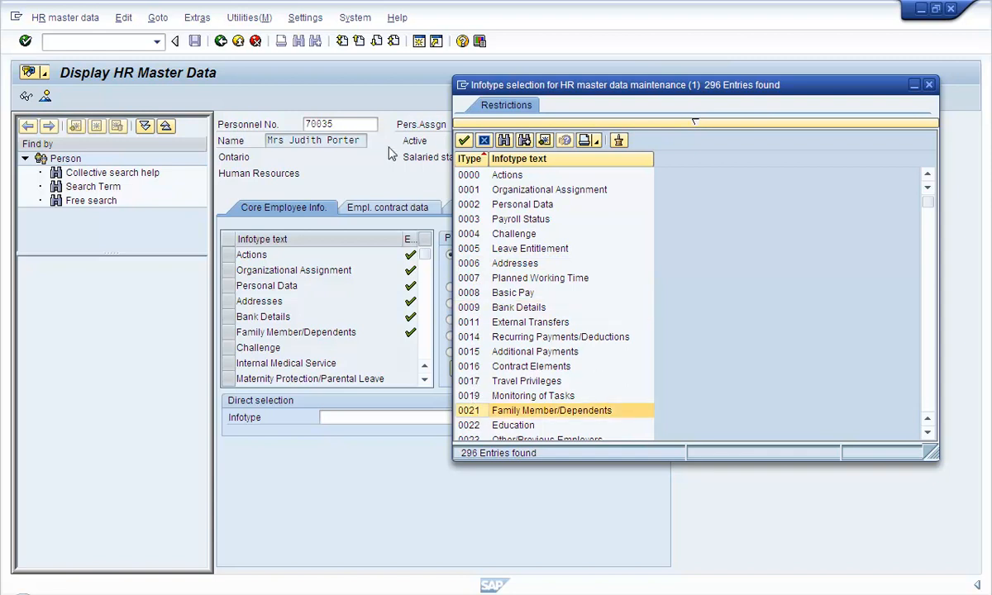
click(484, 141)
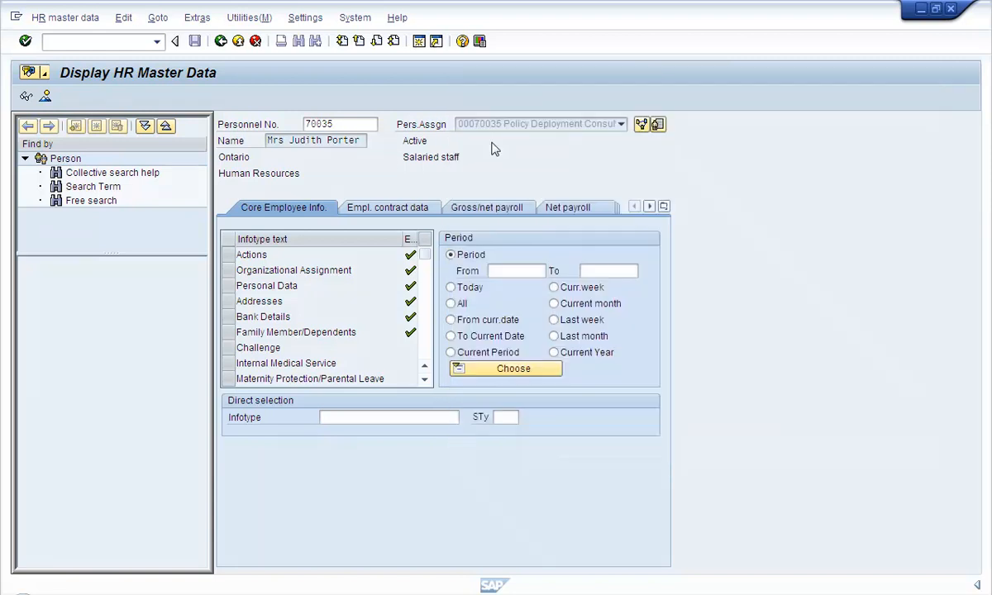
Step: Enter the second employee's personnel number and check which core employee infotypes are maintained
double_click(372, 123)
text(70053)
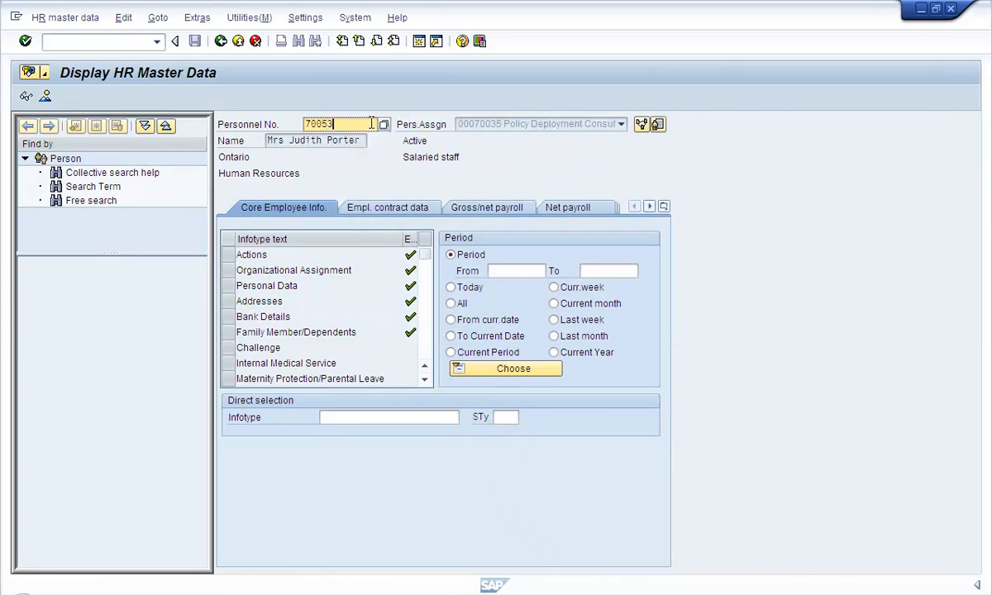
key(Return)
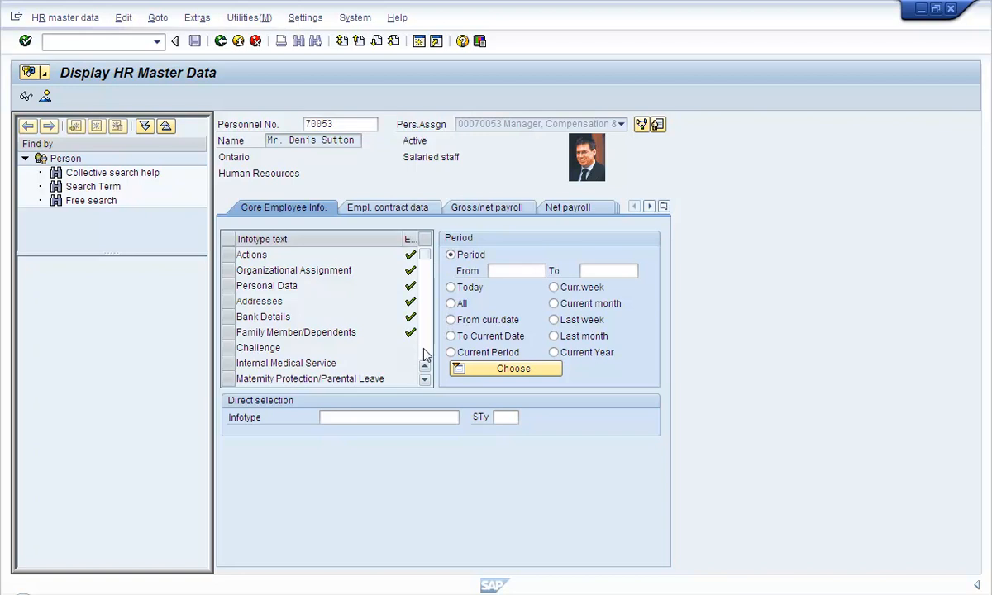
click(424, 357)
click(427, 276)
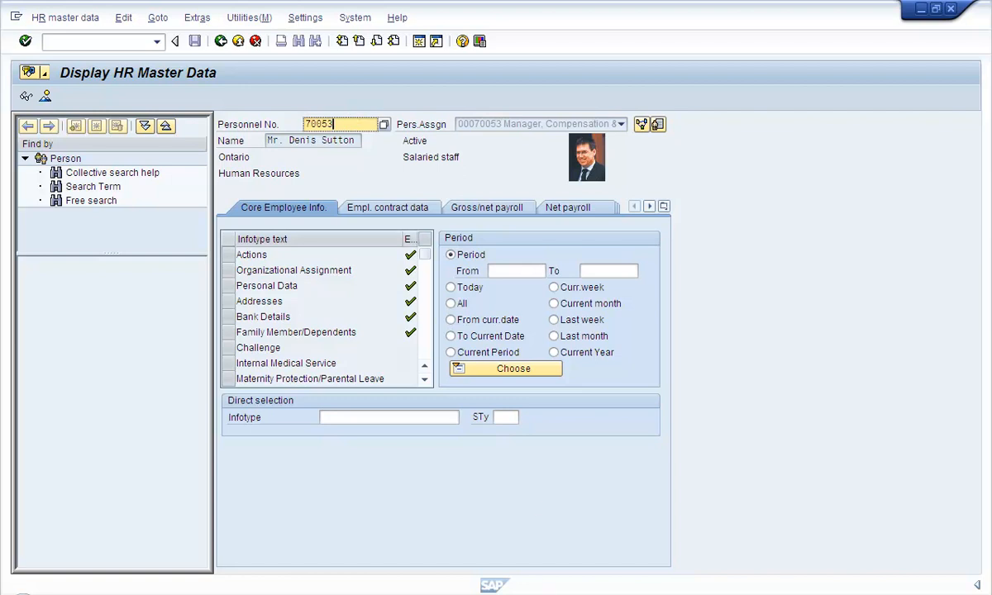
Step: Switch to PowerPoint to review the Access By Infotypes slide, and return to the HR master data display in SAP
click(474, 593)
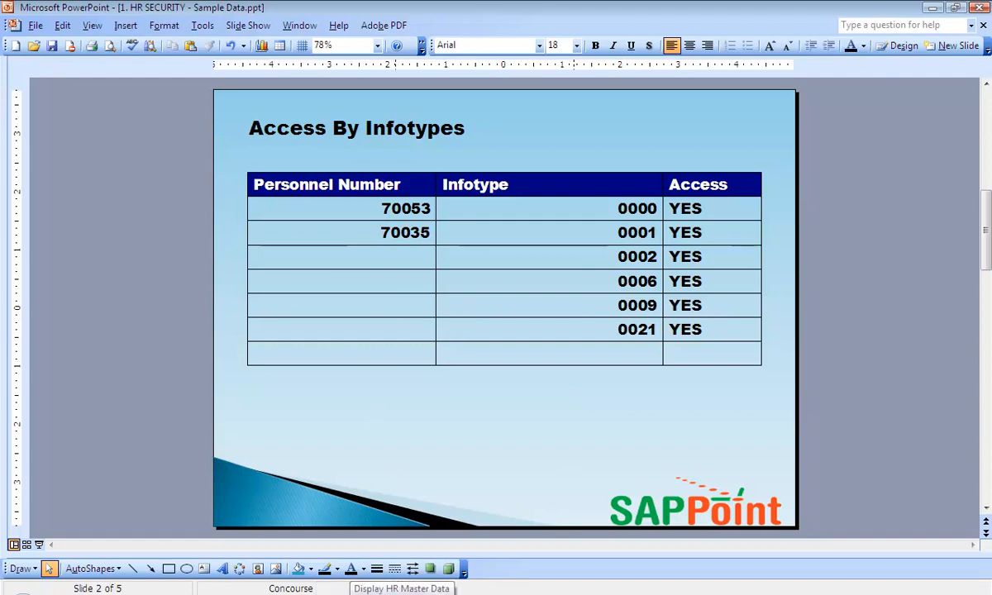
click(380, 594)
click(353, 159)
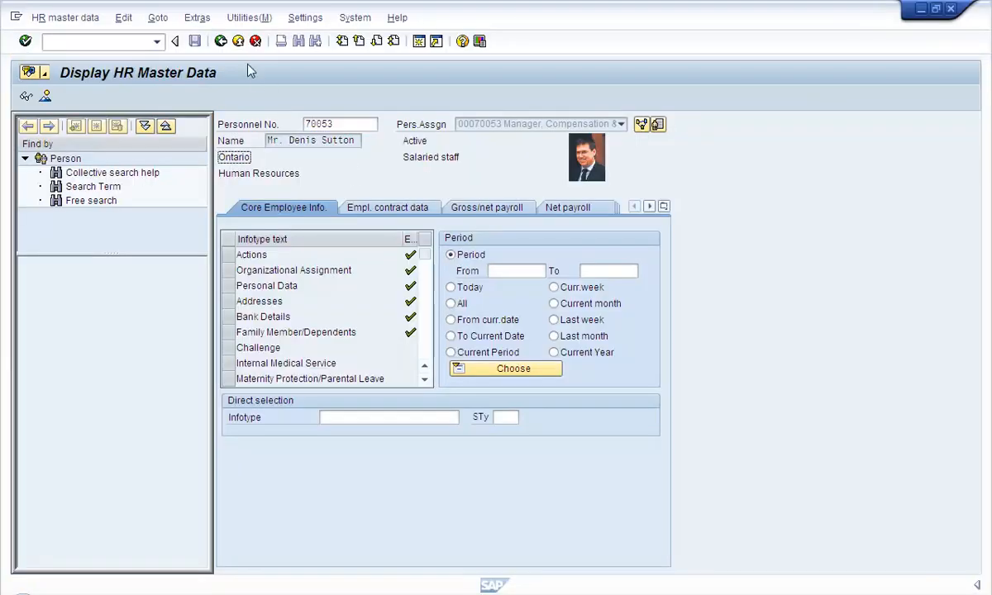
Step: Leave the master data display, start transaction PFCG and create the single role Z:TEST_HR_ROLE
click(221, 40)
click(120, 41)
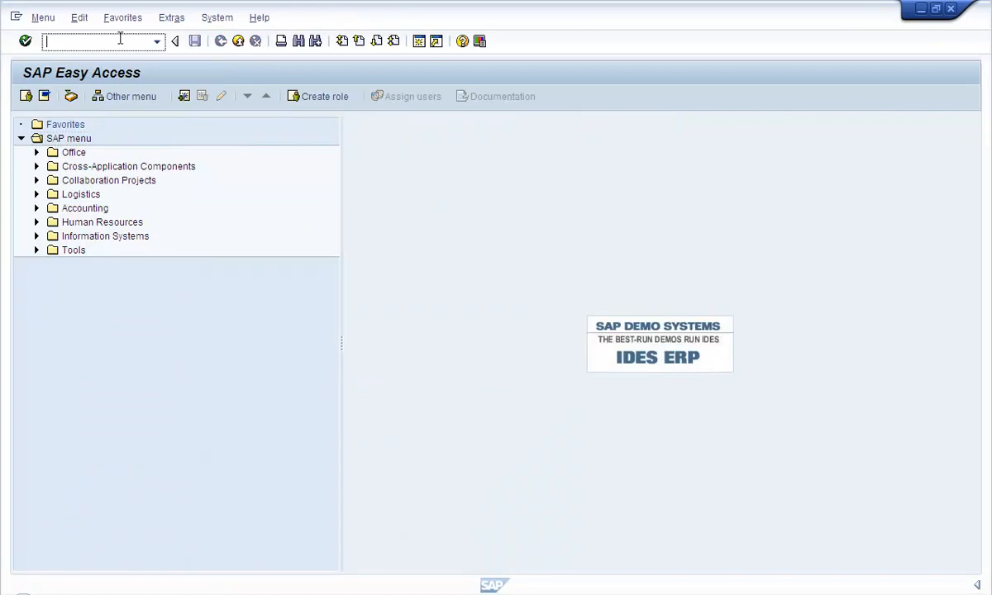
text(pfcg)
key(Return)
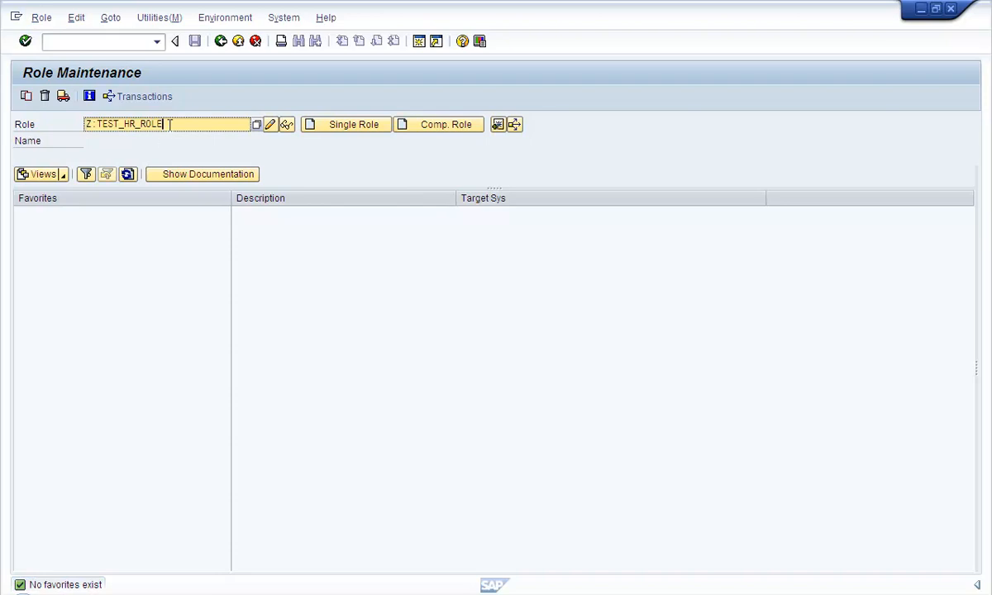
click(341, 125)
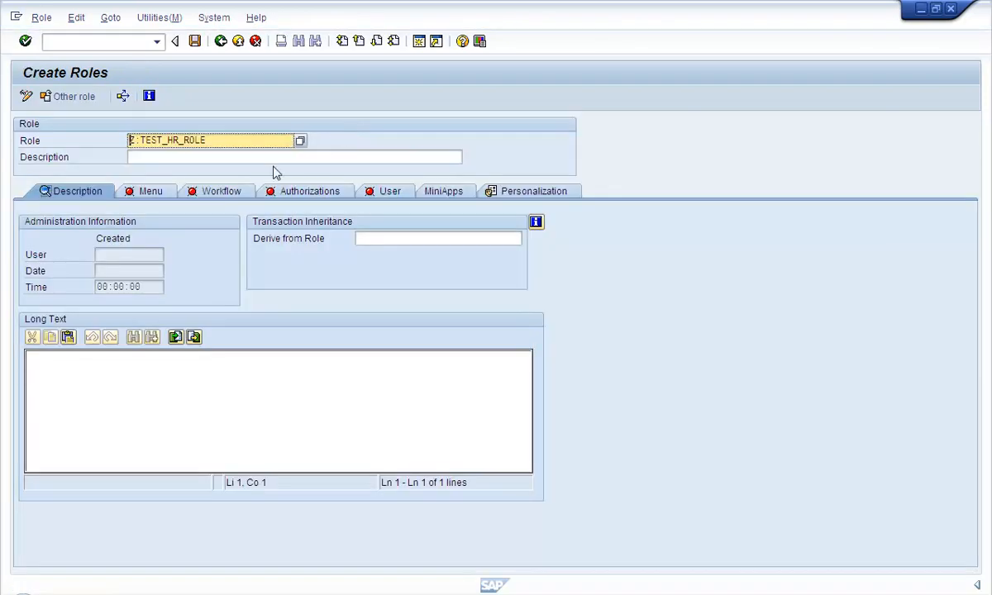
Step: Describe the new role as "Test HR Role" and save it
click(271, 157)
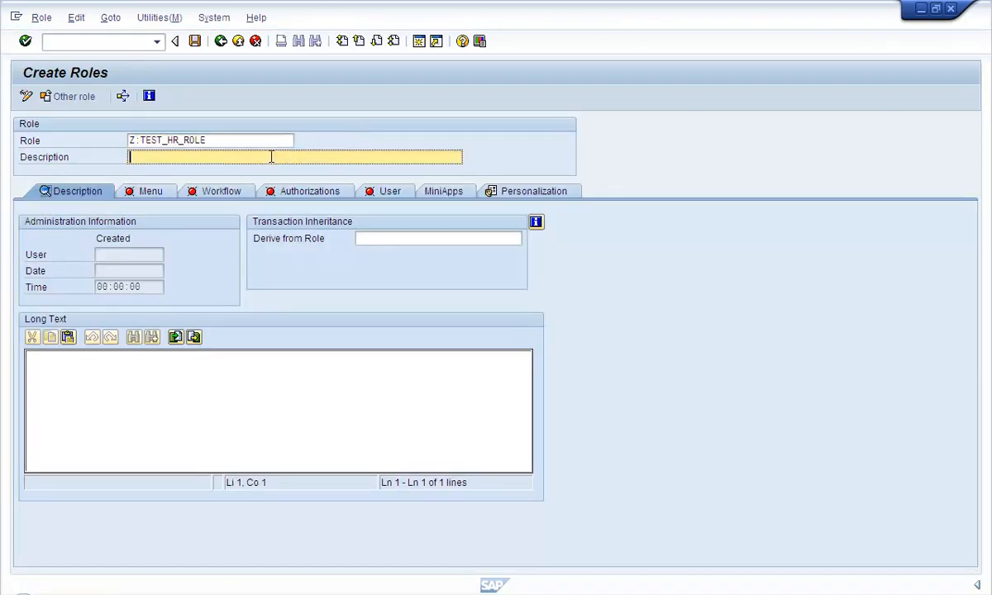
text(Test HR Role)
key(Return)
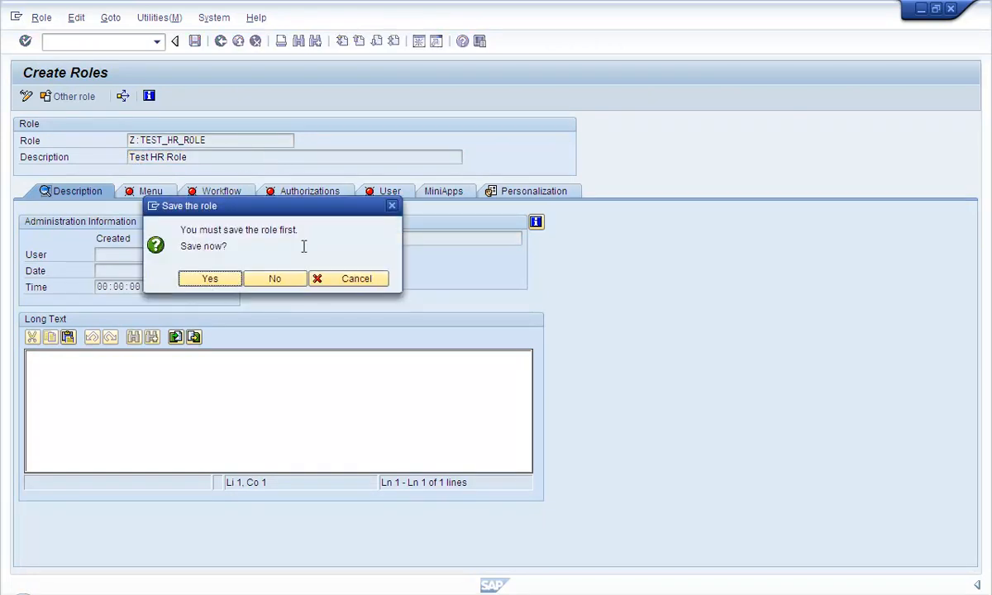
click(231, 281)
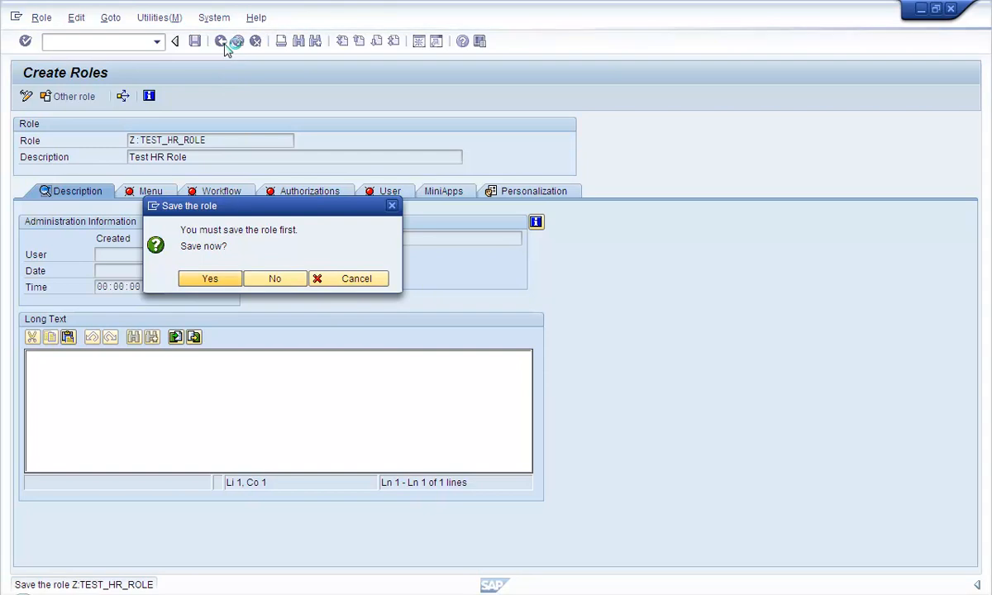
Step: Assign transactions PA20 and SU53 to the role's menu
click(159, 196)
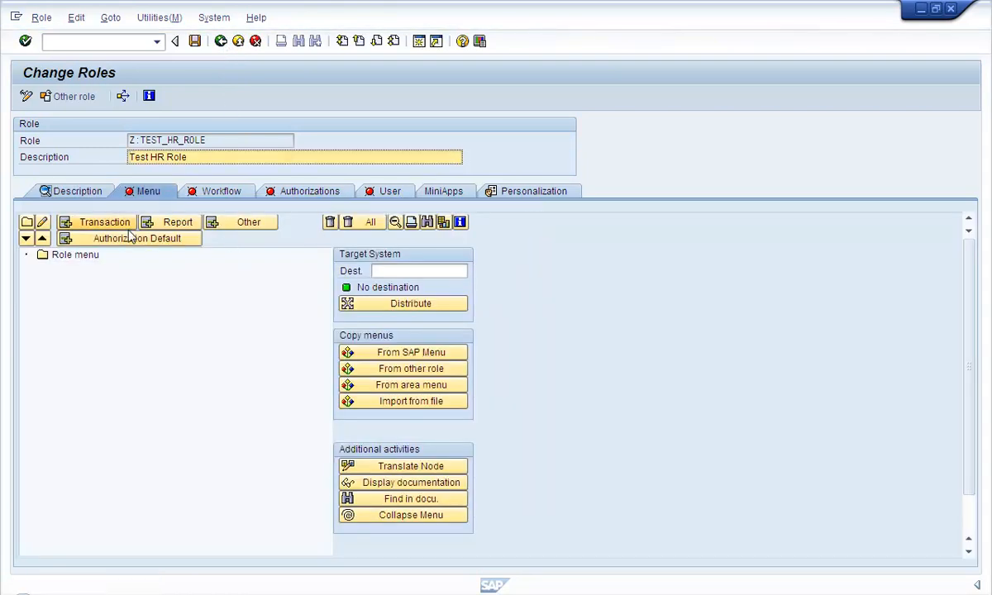
click(127, 225)
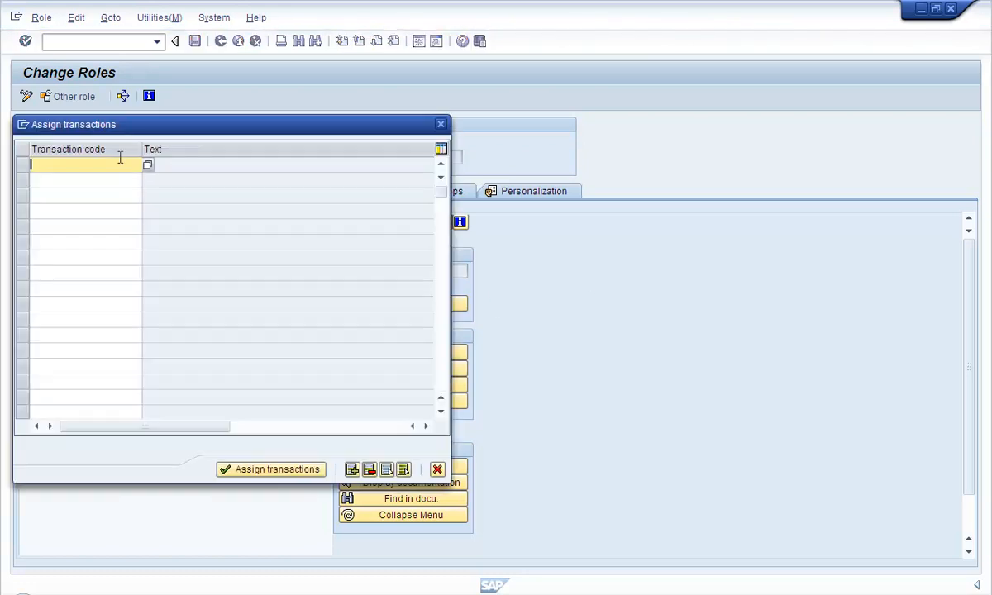
text(pa)
click(139, 172)
click(103, 181)
text(su53)
key(Return)
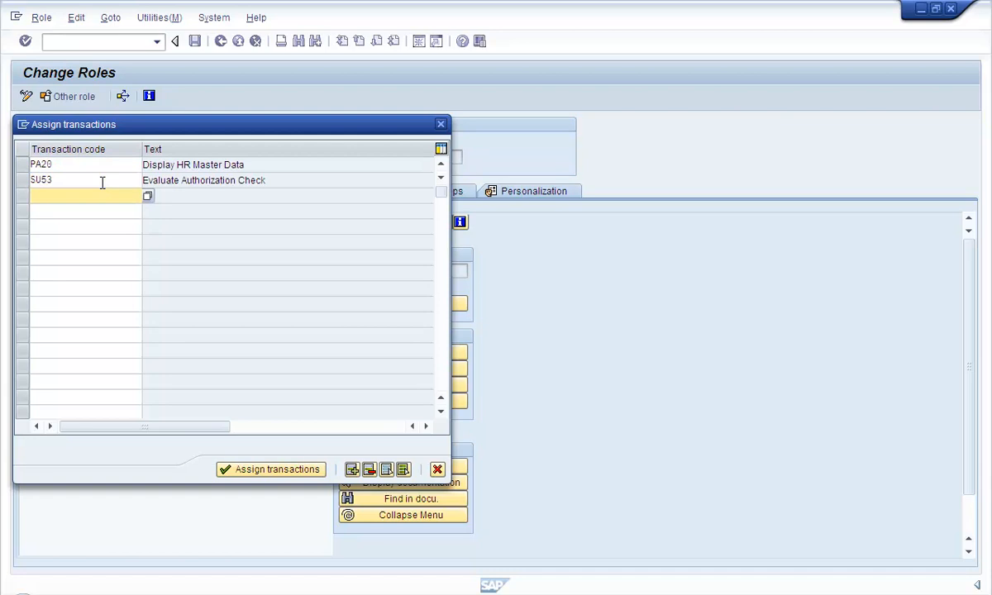
click(286, 471)
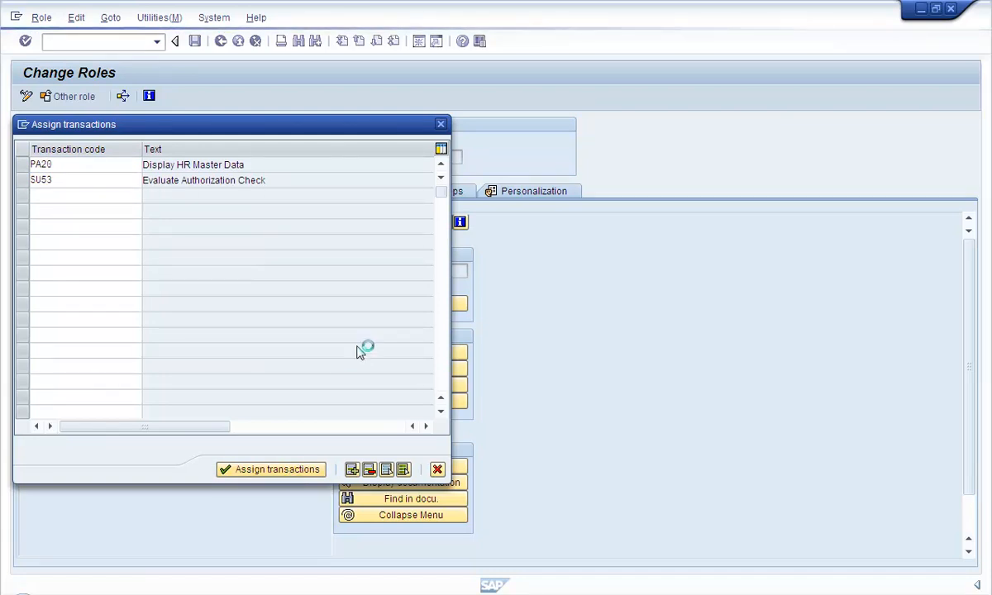
Step: Save the role and open its authorization data for editing, accepting the organizational levels with Personnel Area and Plan version left blank
click(288, 197)
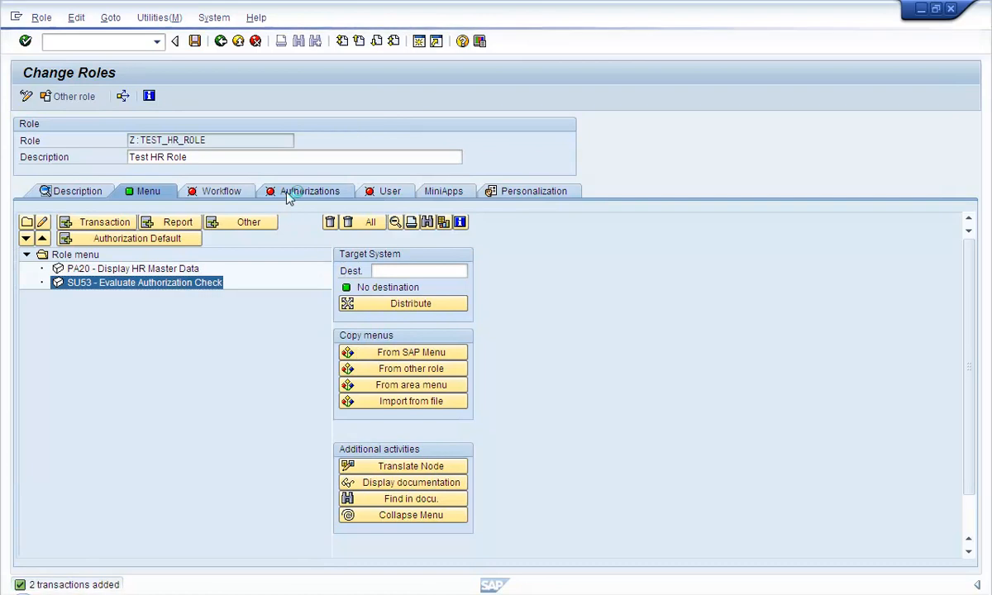
click(195, 40)
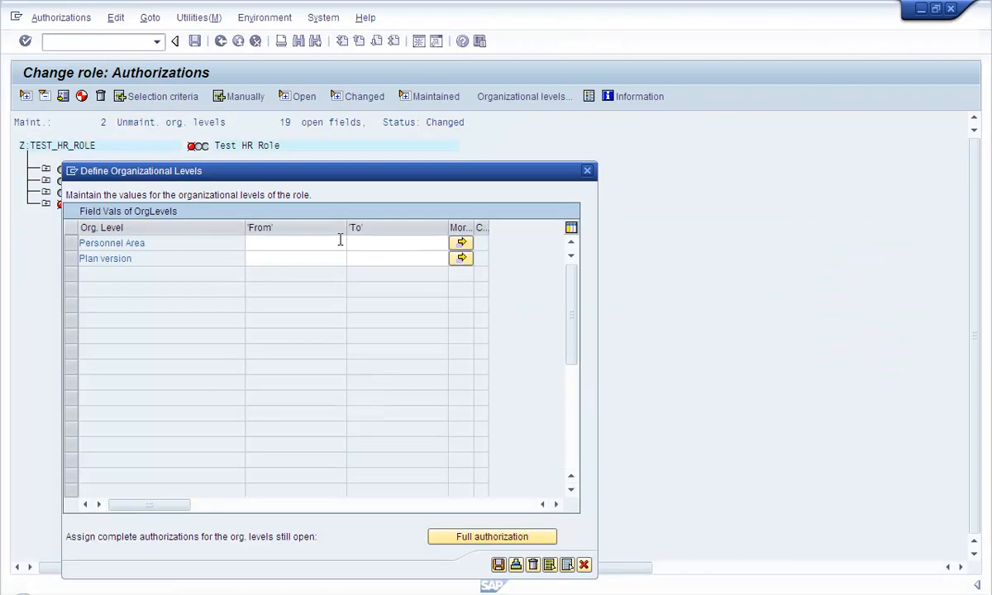
click(498, 566)
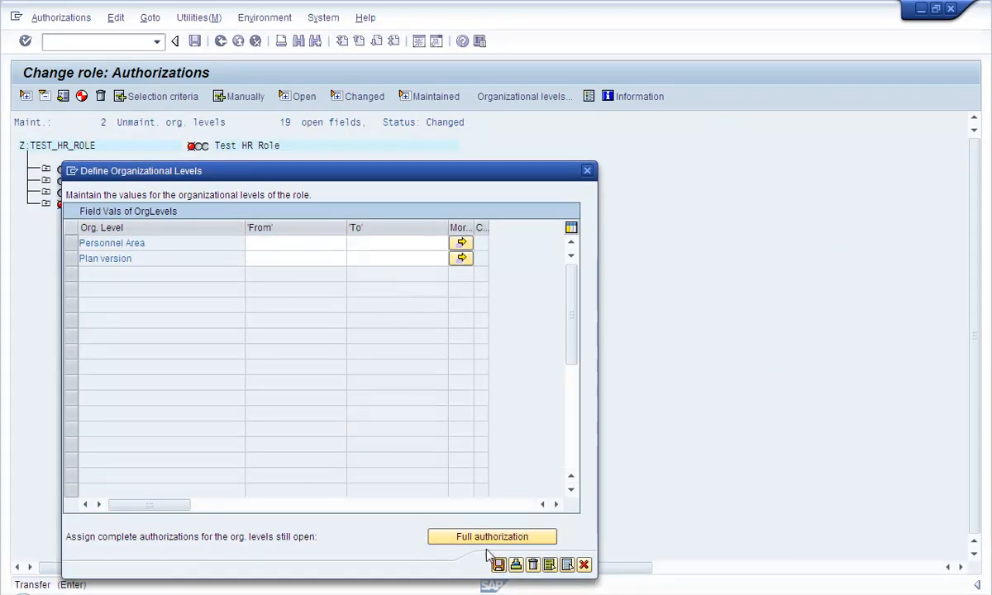
Step: Grant full authorization for the open organizational levels and for the Basis: Administration and Basis - Development Environment object classes
click(498, 566)
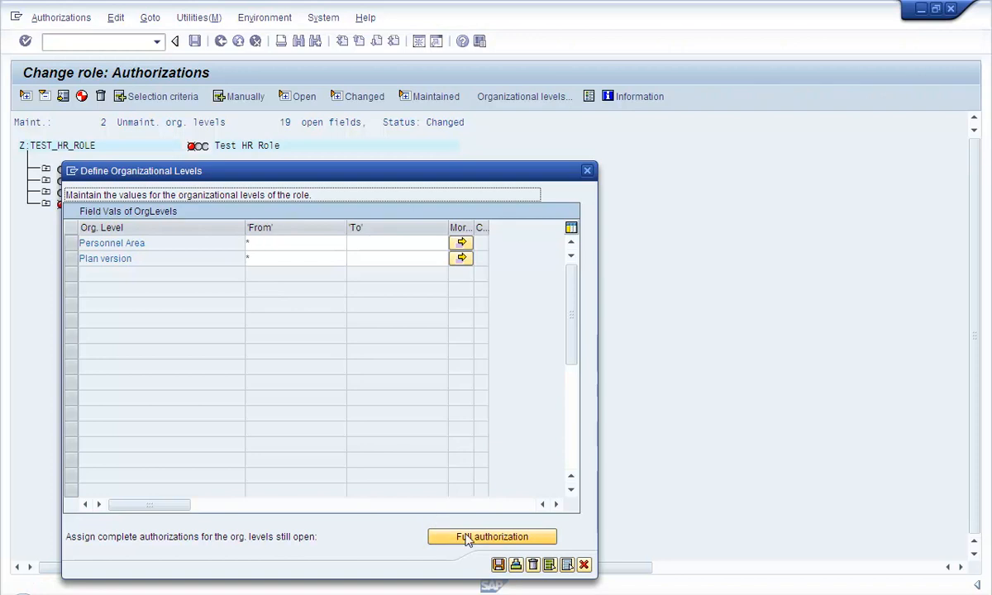
click(499, 565)
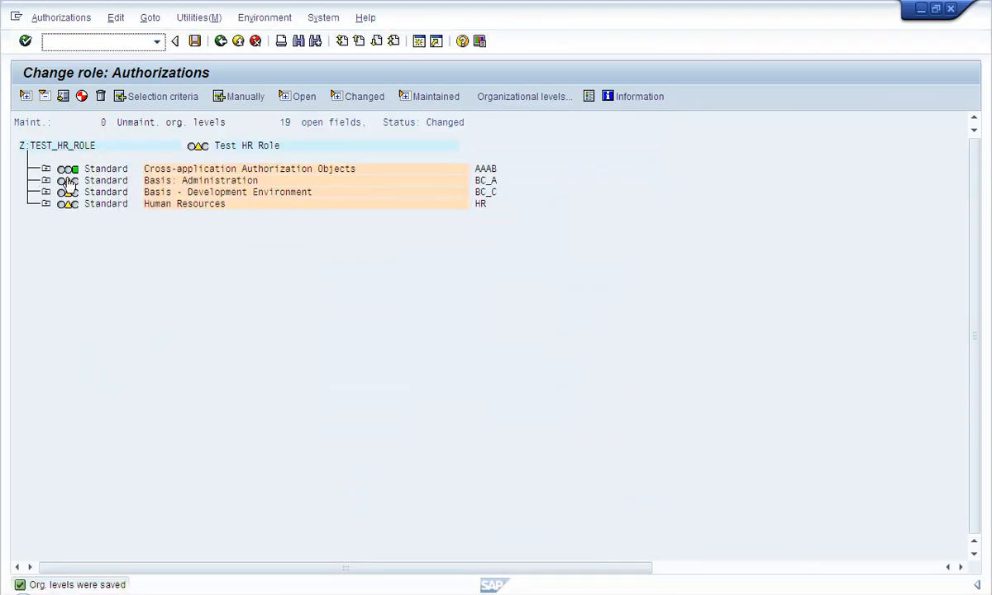
click(70, 181)
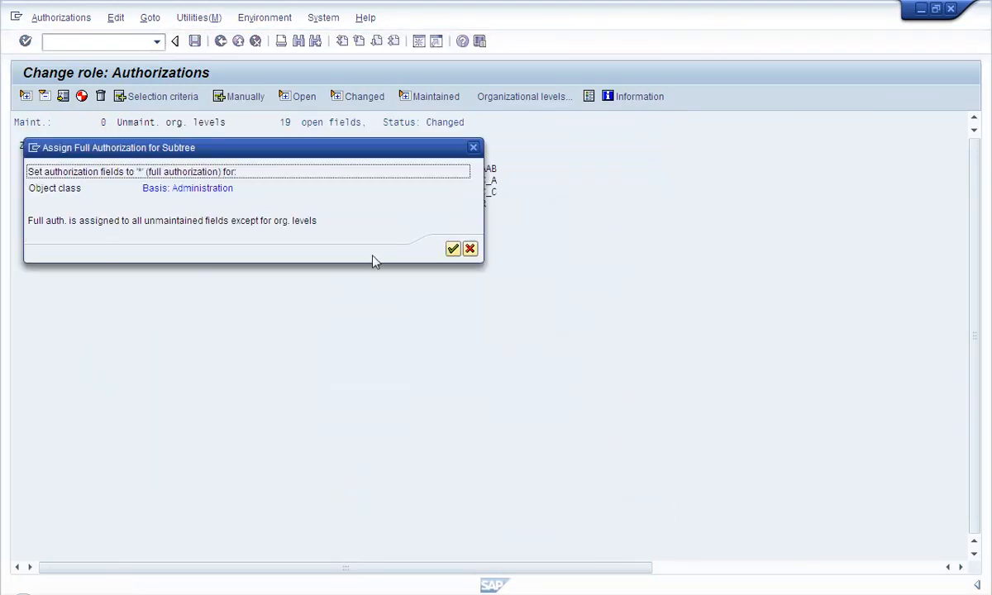
click(453, 249)
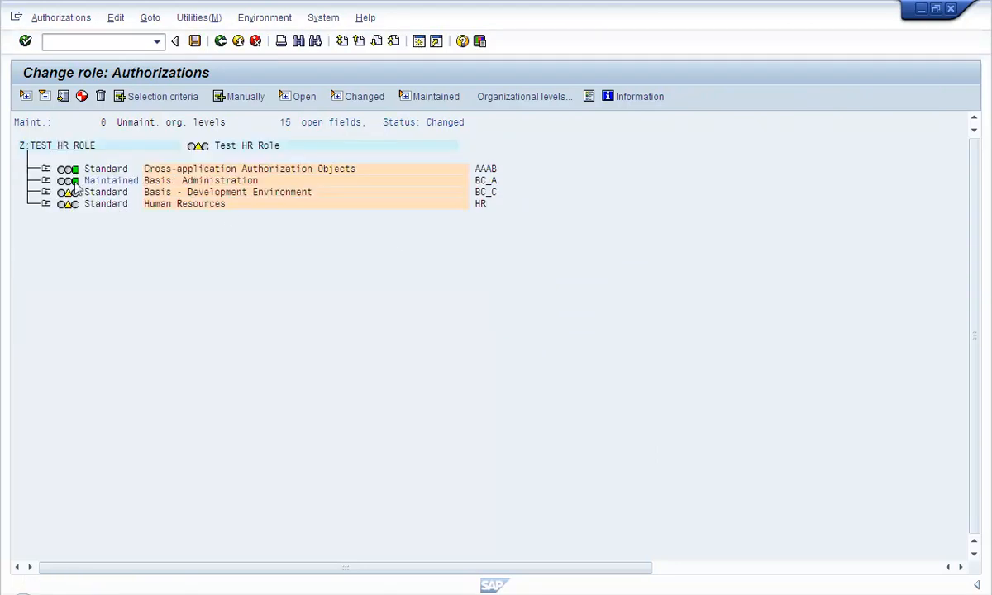
click(68, 192)
click(452, 249)
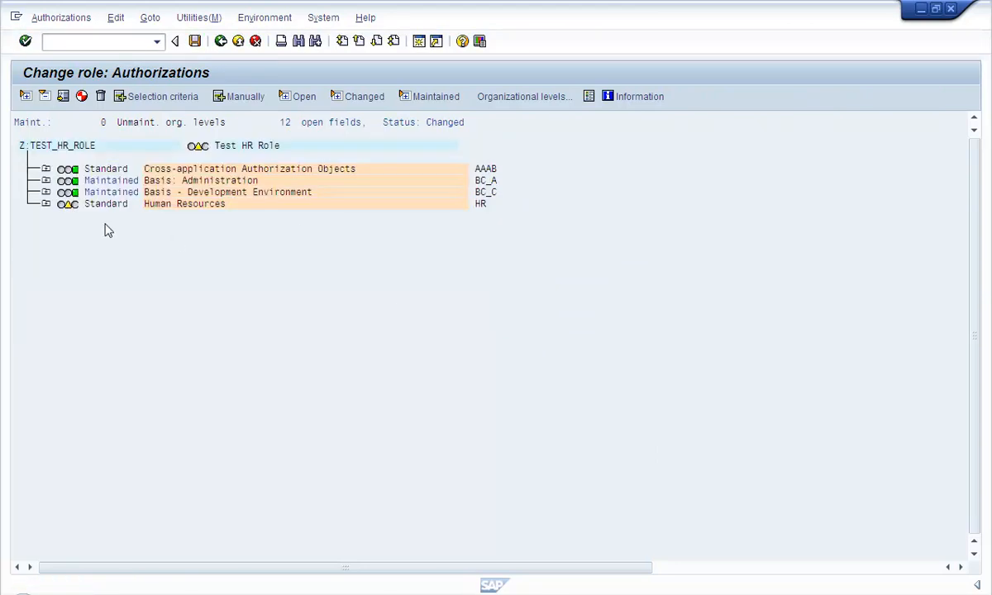
Step: Under Human Resources, give the Personnel Planning object full authorization for Planning Status, Function Code and Subtype
click(46, 204)
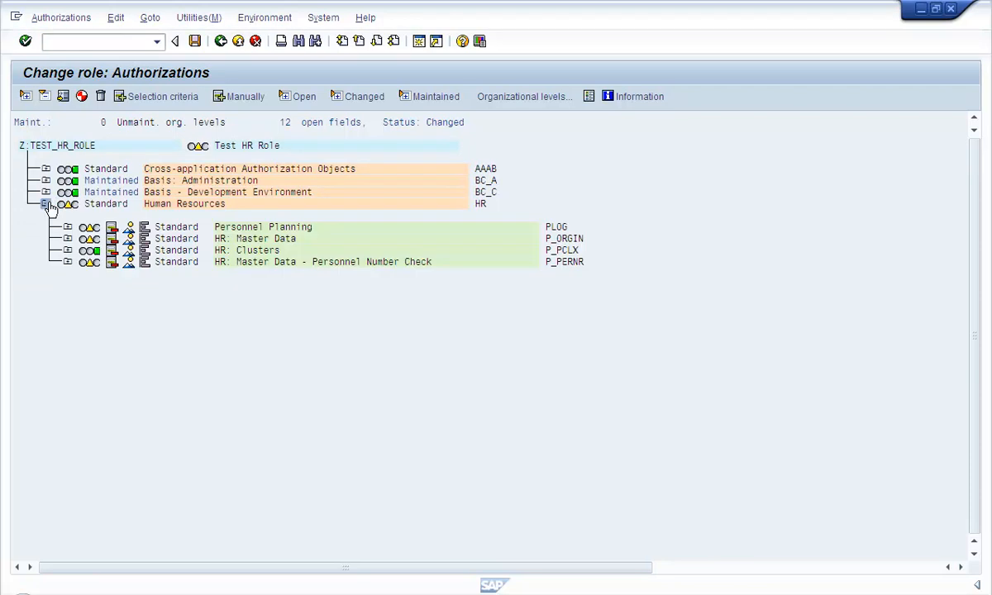
click(68, 227)
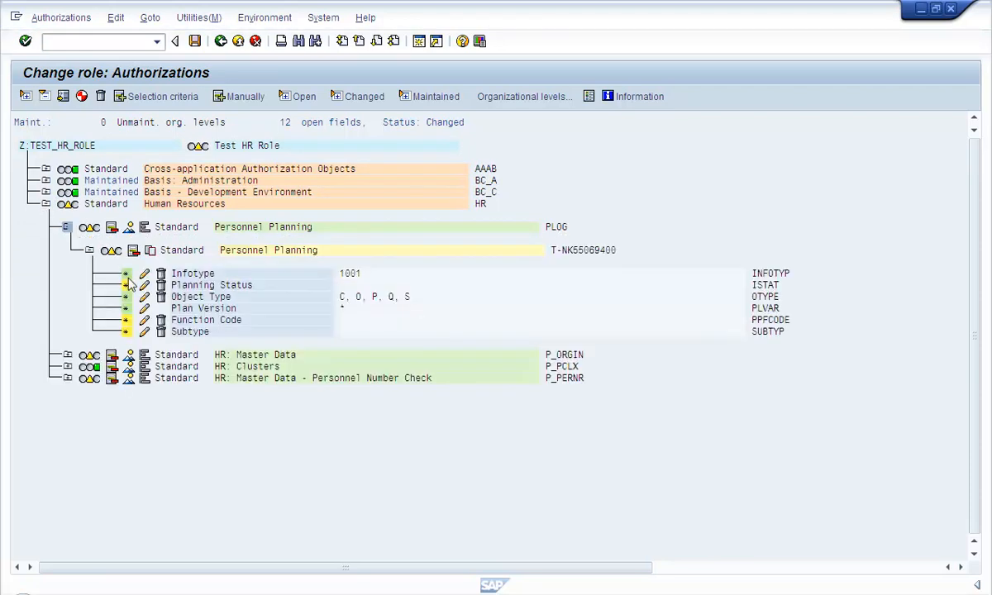
click(125, 285)
click(126, 319)
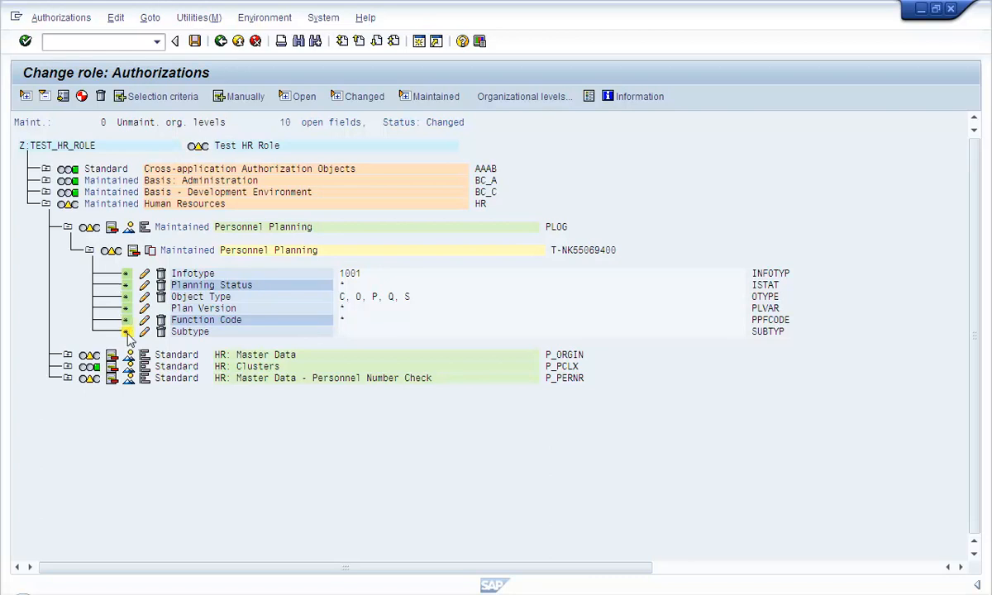
click(126, 331)
click(67, 227)
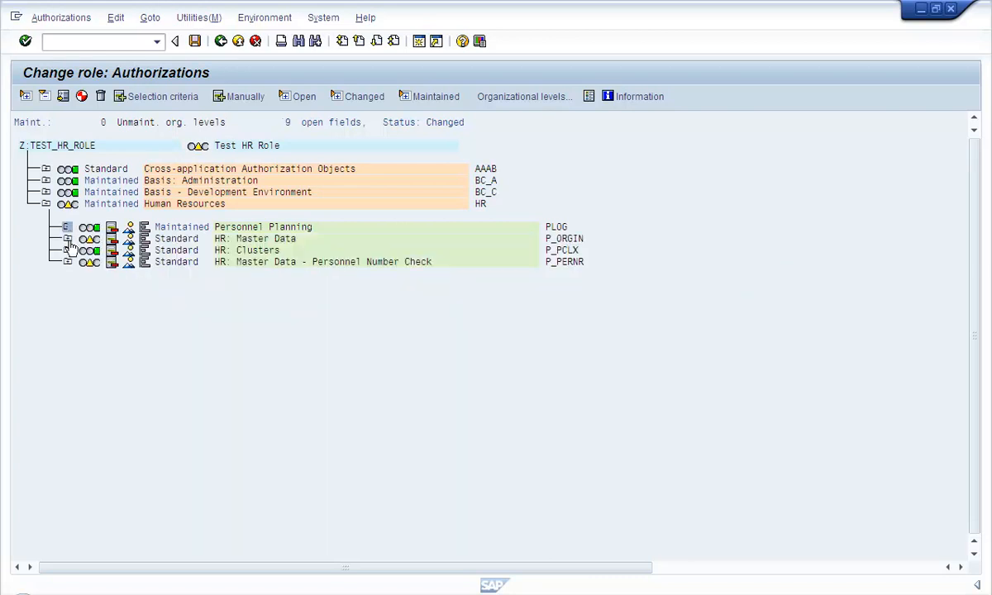
Step: Examine the fields of HR: Master Data and the object types assigned in Personnel Planning
click(66, 238)
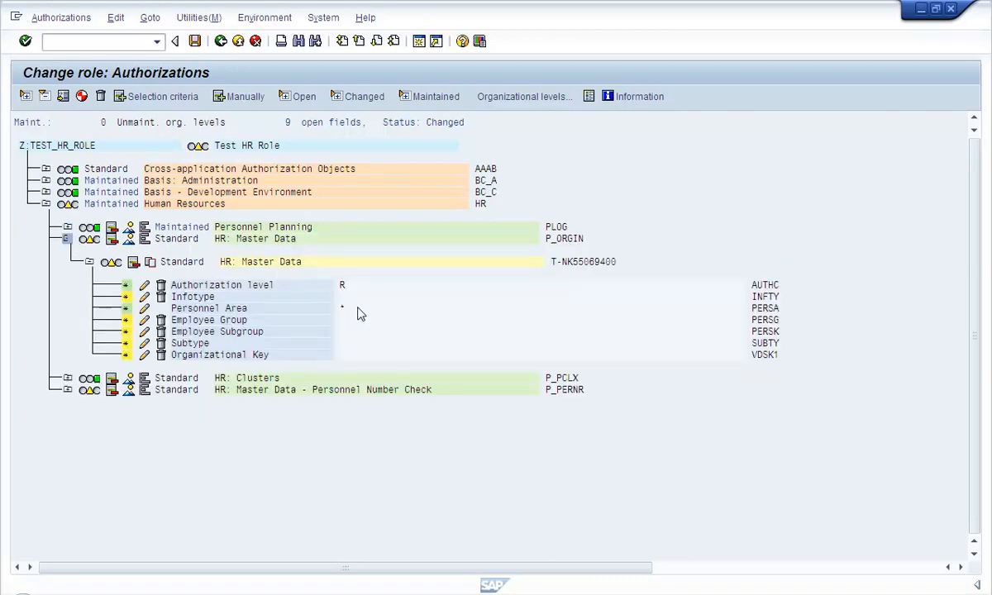
click(548, 390)
click(67, 227)
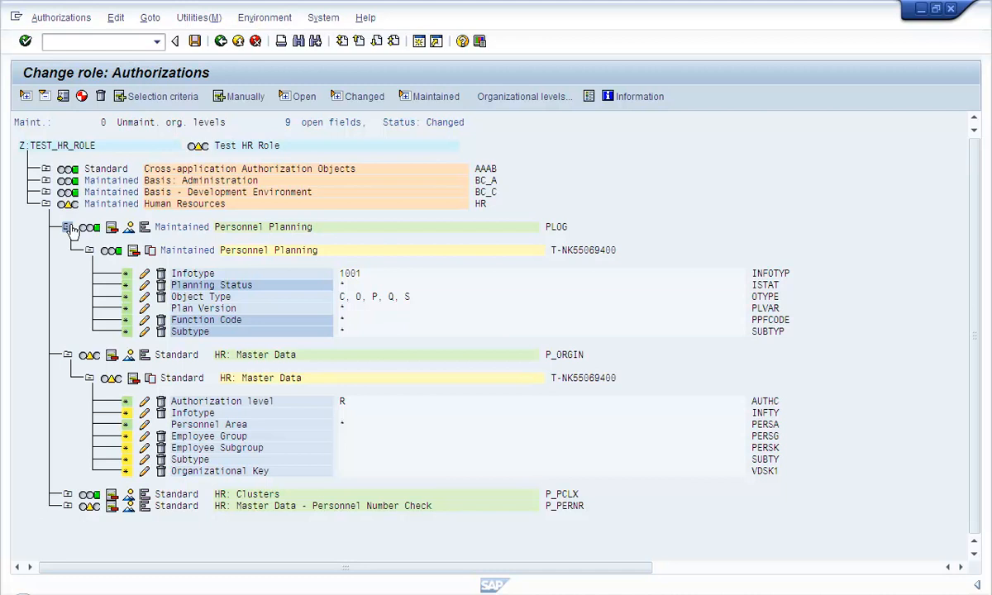
click(406, 298)
click(391, 298)
click(374, 298)
click(358, 298)
click(342, 297)
click(551, 226)
click(67, 227)
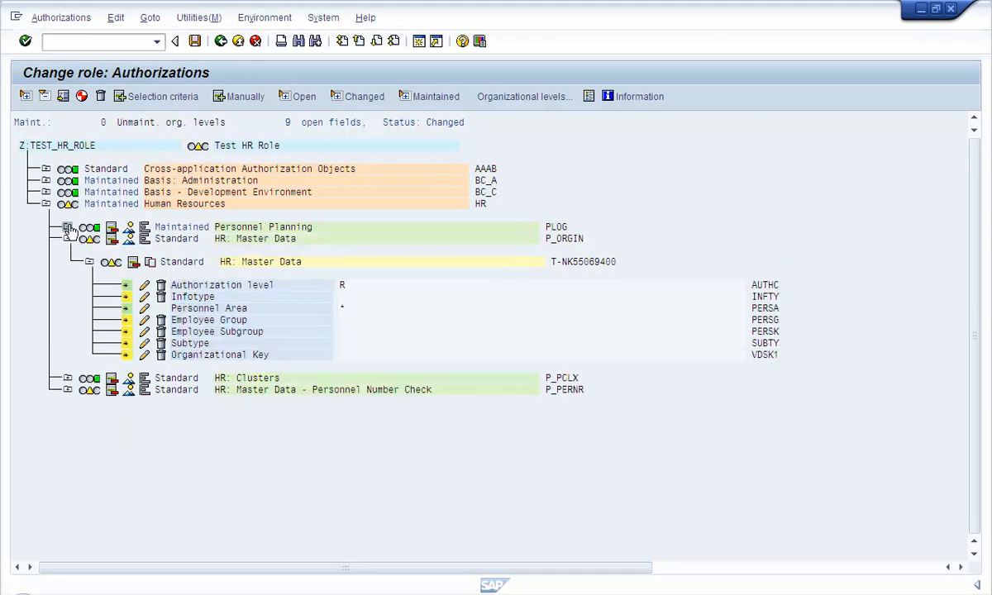
Step: Copy infotypes 0000, 0001, 0002, 0006, 0009 and 0021 from the PowerPoint table into HR: Master Data's Infotype field, correcting the 0006 entry, and save
click(342, 296)
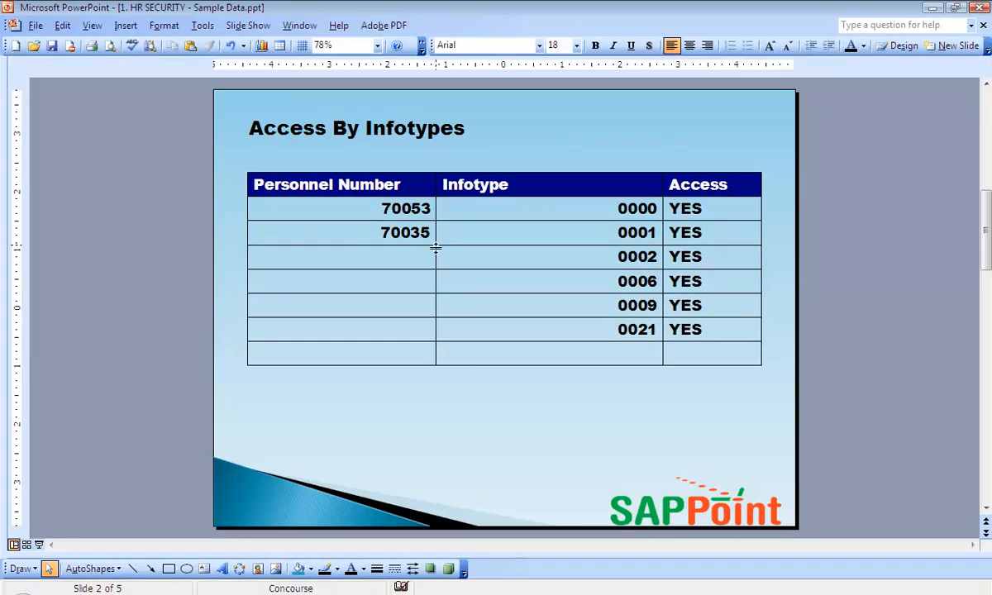
drag(622, 214, 640, 331)
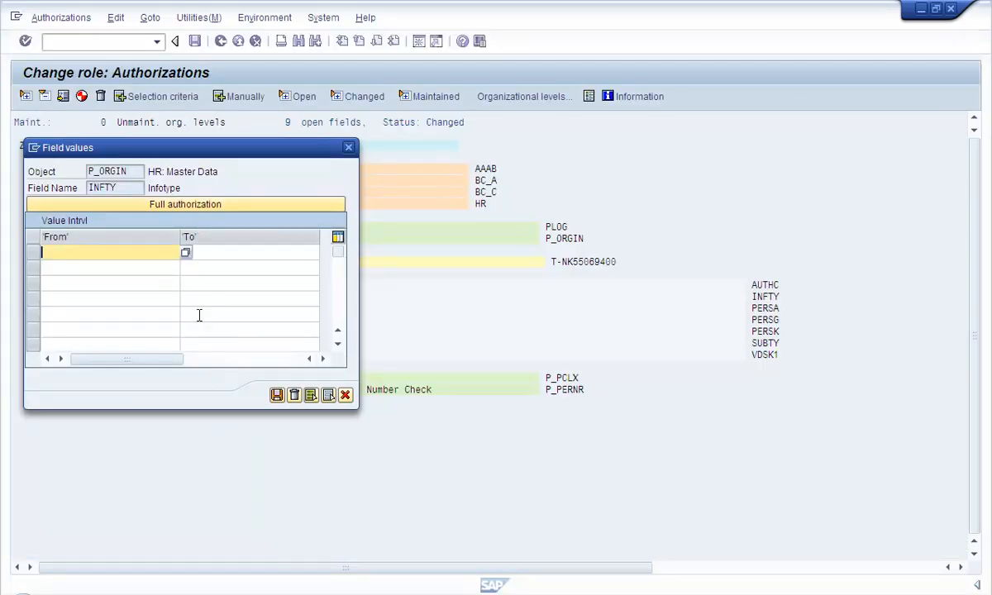
key(ctrl+v)
click(88, 295)
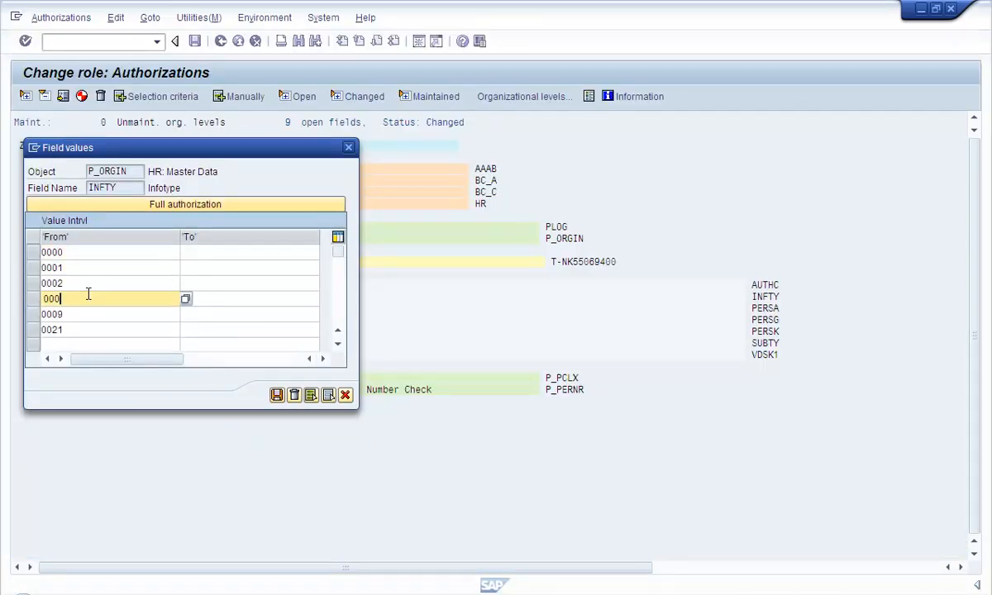
key(BackSpace)
key(BackSpace)
key(BackSpace)
key(BackSpace)
text(000)
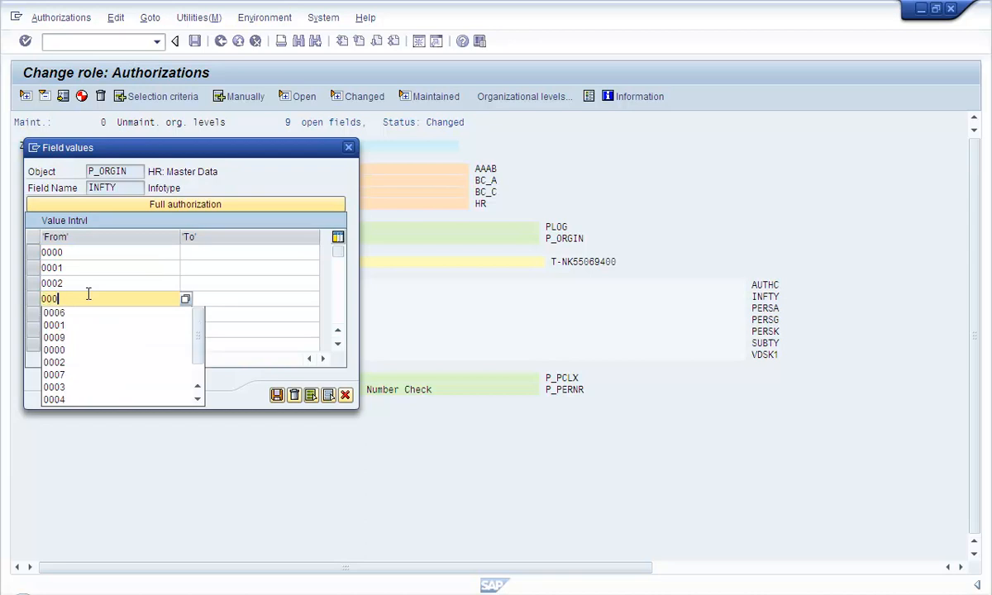
text(6)
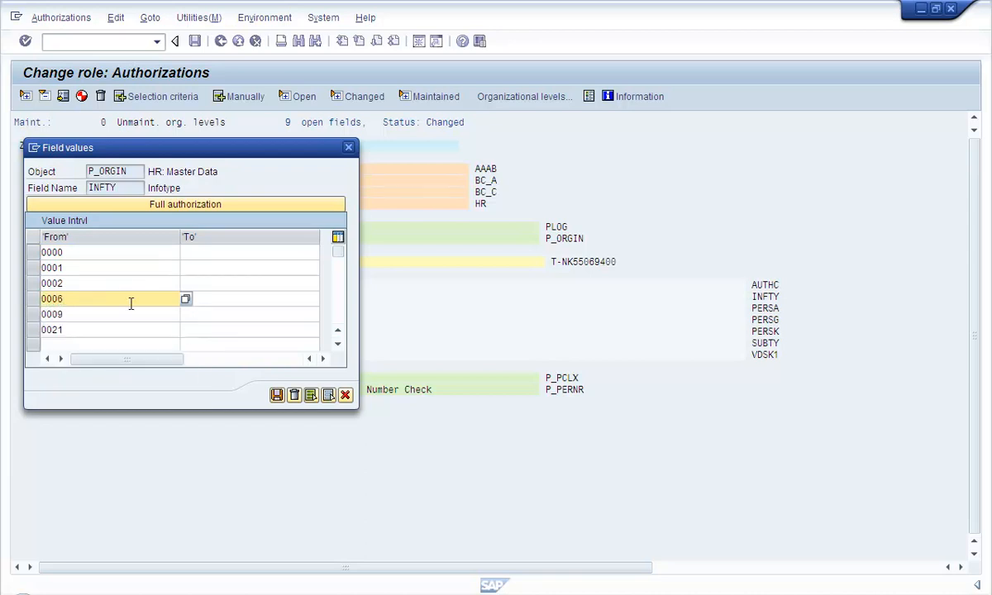
click(277, 395)
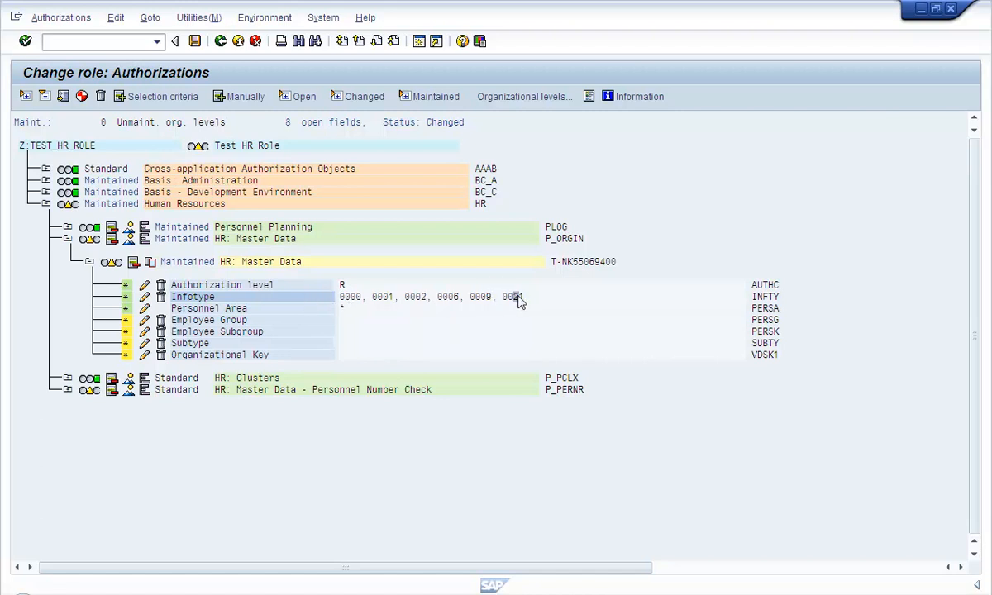
Step: Give HR: Master Data full authorization for Employee Group, Employee Subgroup, Subtype and Organizational Key
click(351, 297)
click(343, 298)
click(126, 320)
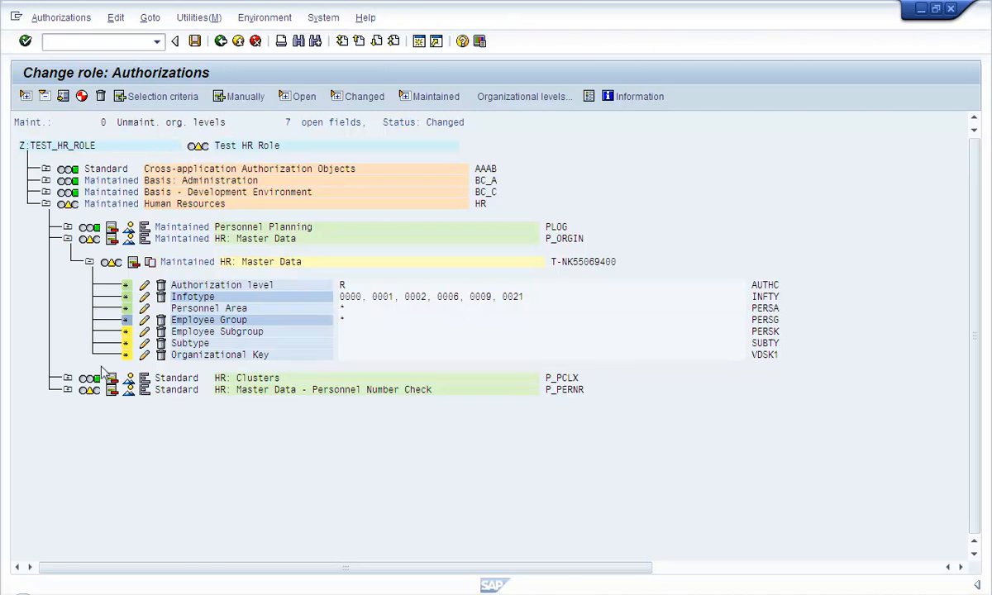
click(125, 332)
click(127, 343)
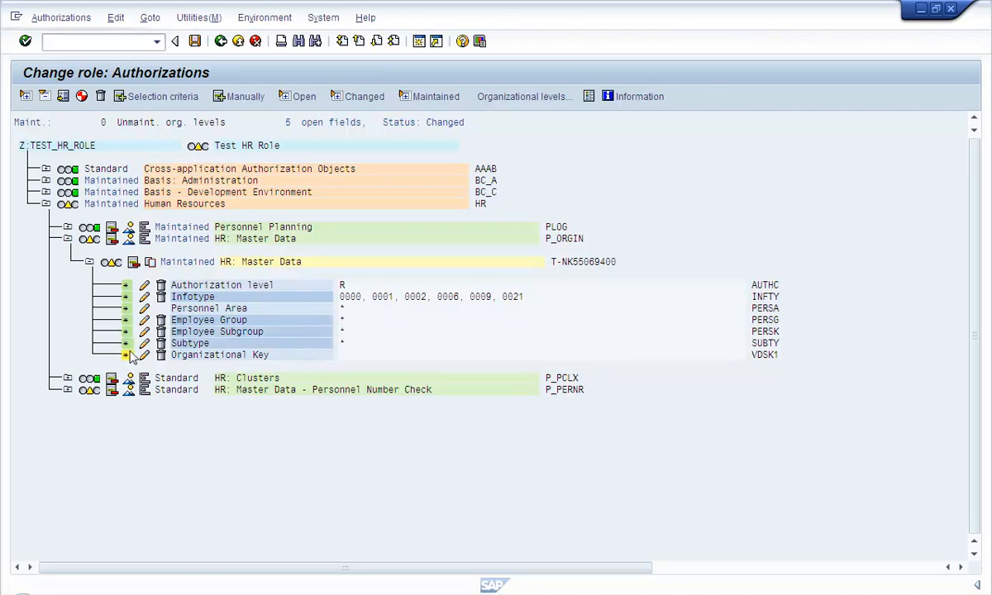
click(126, 355)
click(67, 227)
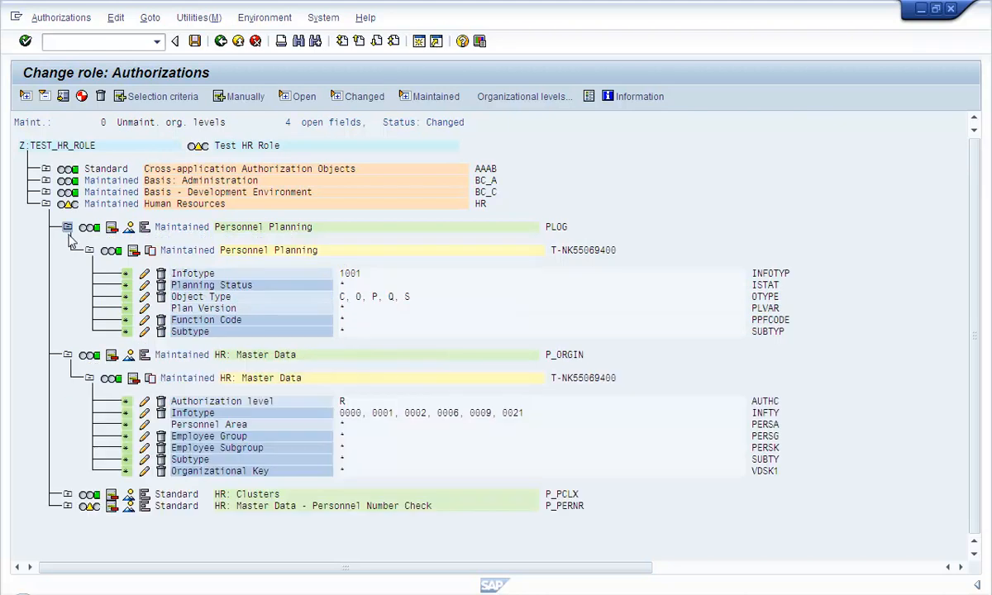
click(67, 227)
click(67, 239)
Step: Set the authorization level of HR: Master Data - Personnel Number Check to M and R
click(67, 250)
click(67, 251)
click(67, 262)
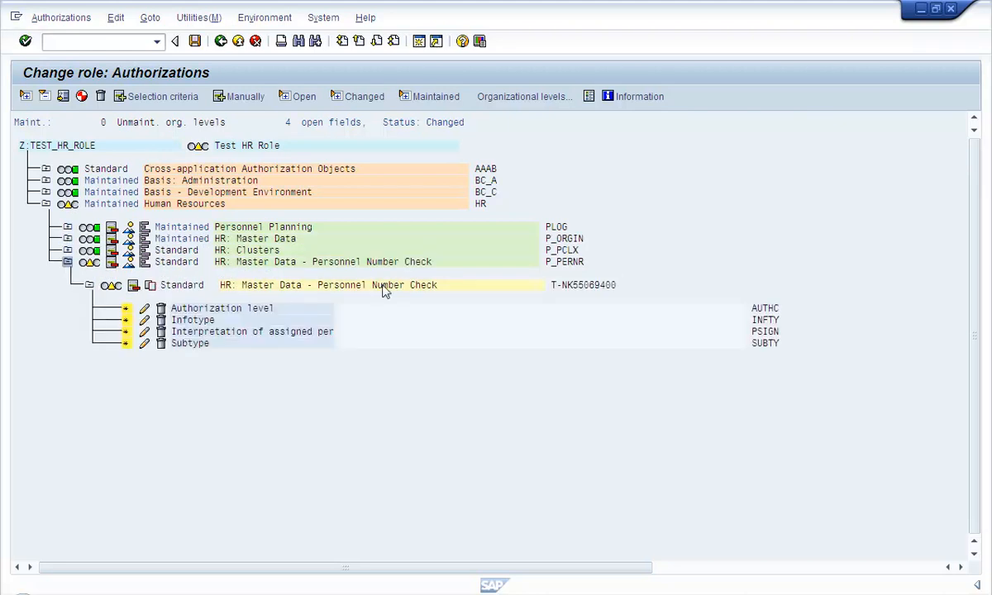
click(145, 309)
click(95, 250)
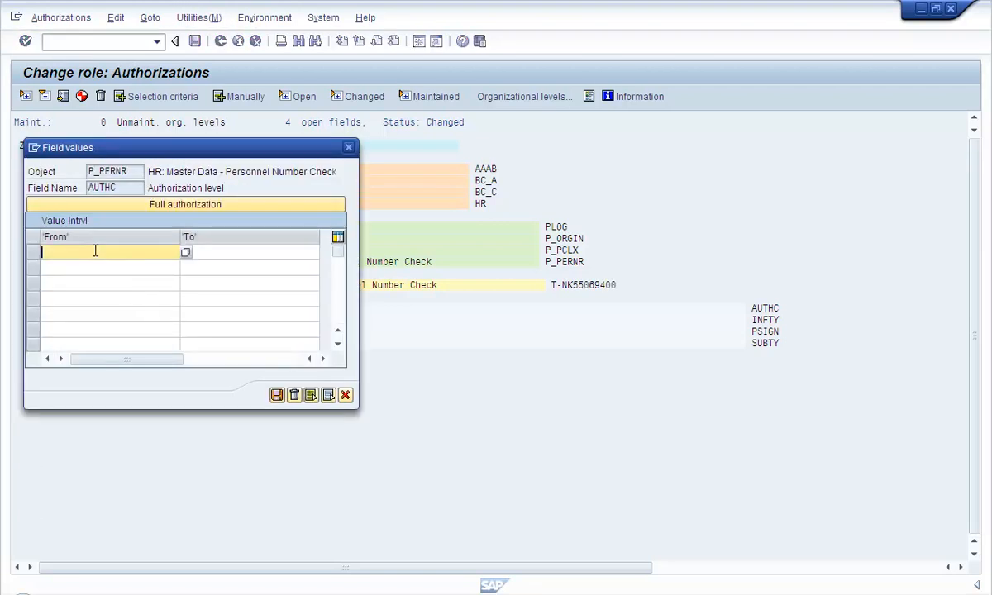
text(M)
key(Down)
text(R)
key(Return)
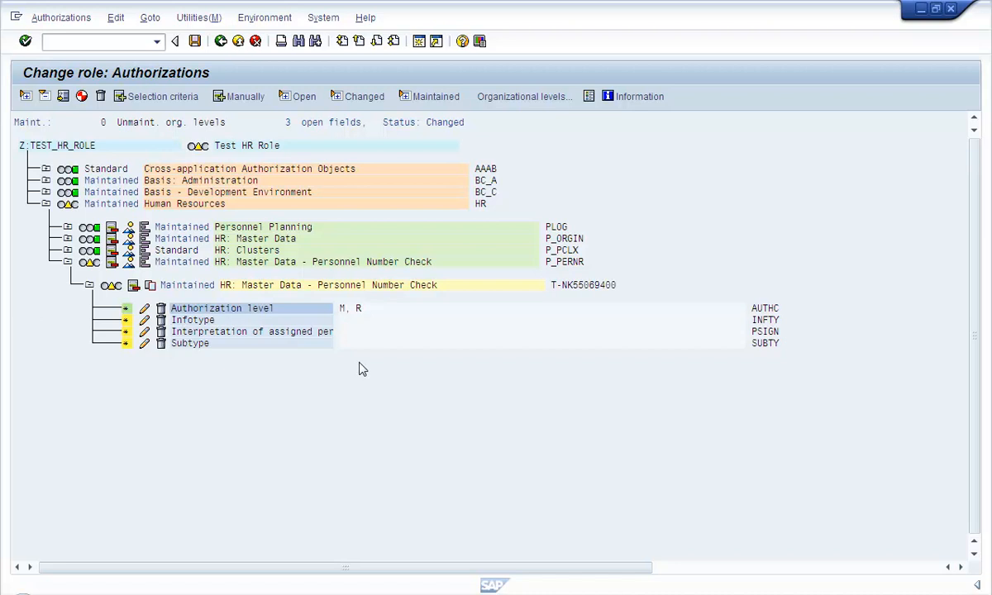
Step: For the Personnel Number Check, enter infotypes 0000, 0001, 0002, 0006, 0009 and 0021, and fully authorize the personnel number interpretation and Subtype
click(143, 320)
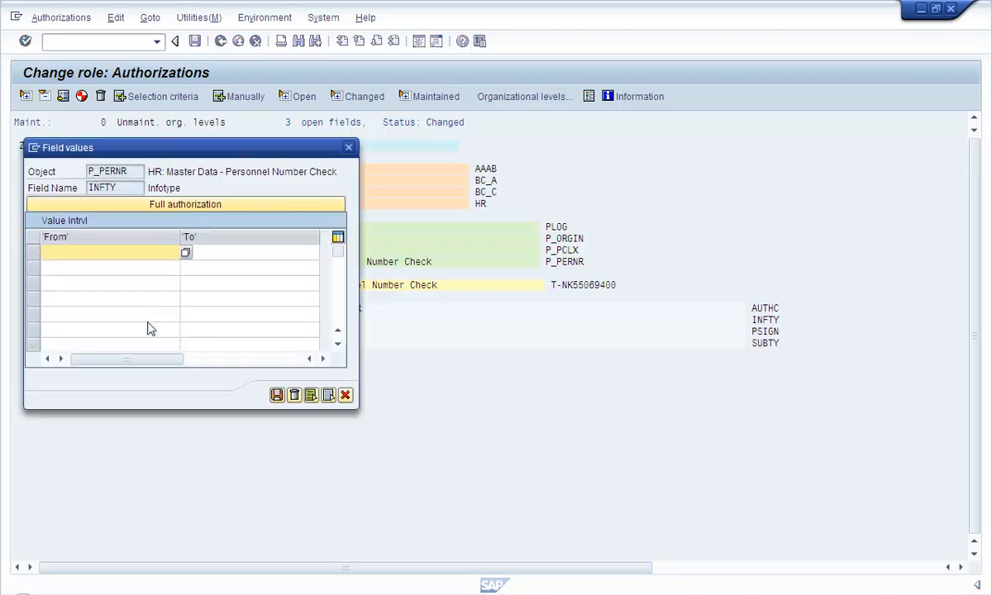
key(ctrl+v)
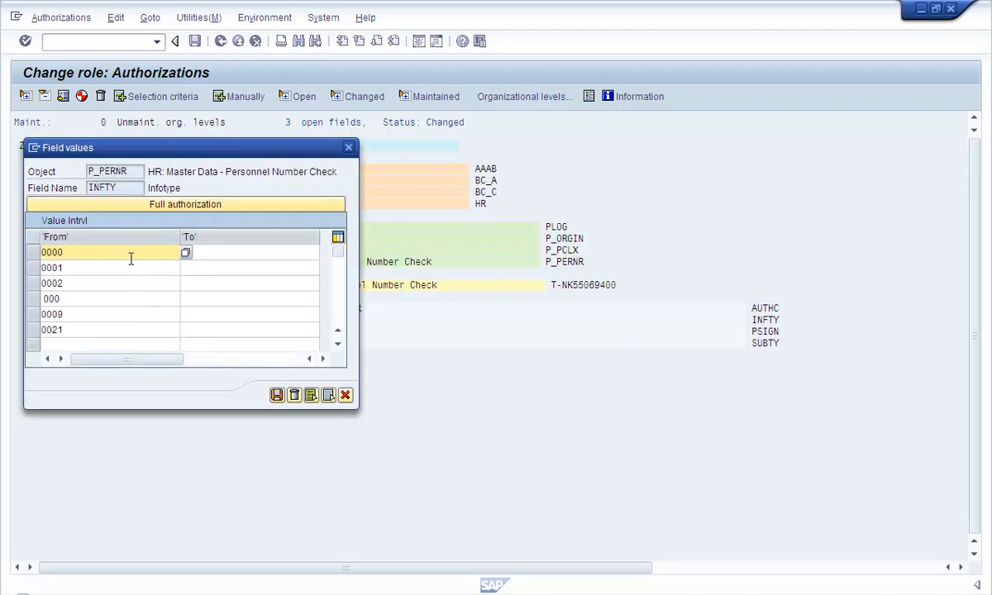
click(98, 283)
click(131, 299)
key(BackSpace)
key(BackSpace)
key(BackSpace)
key(BackSpace)
text(0006)
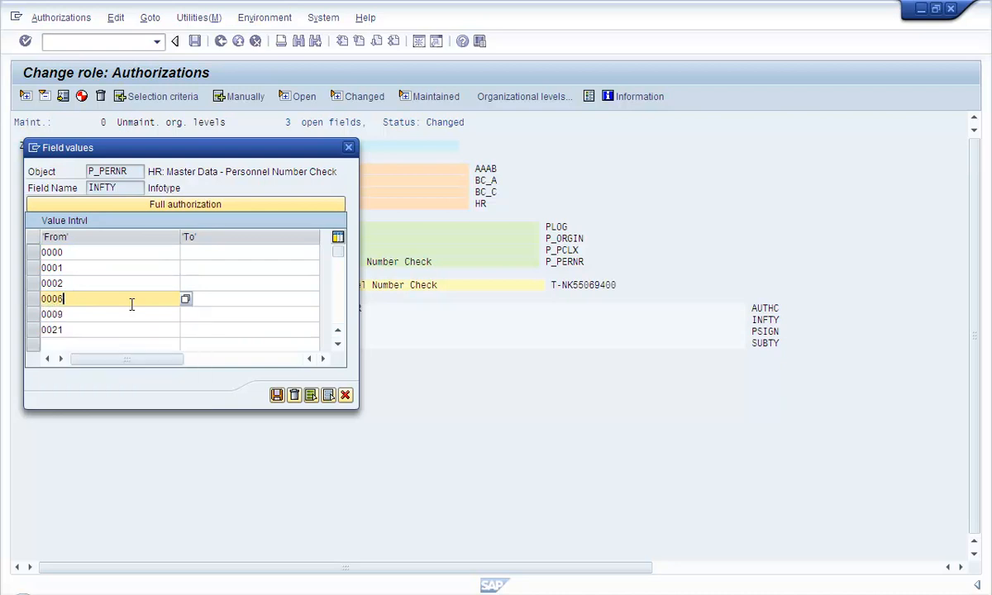
key(Return)
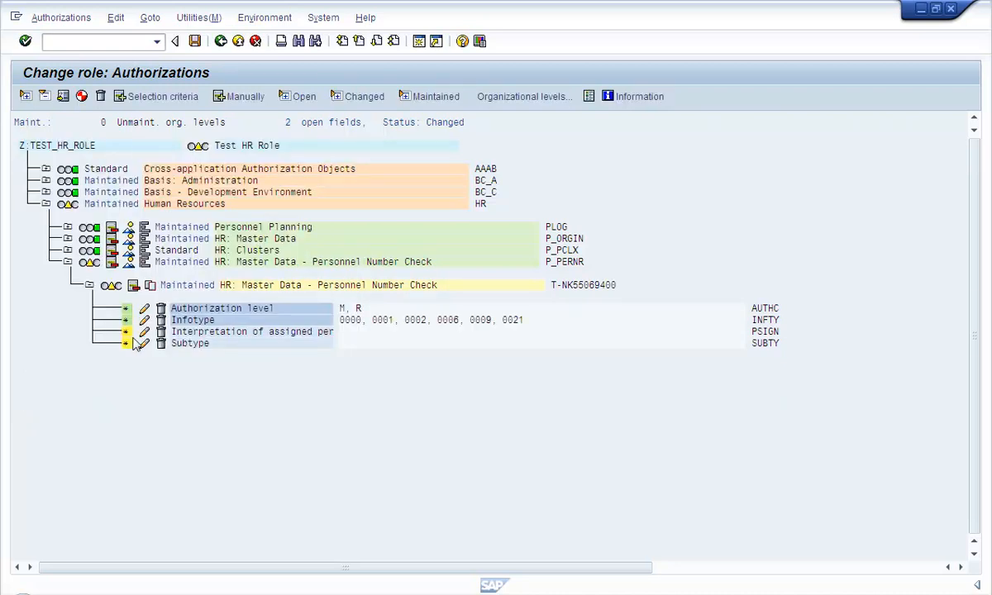
click(126, 332)
click(126, 343)
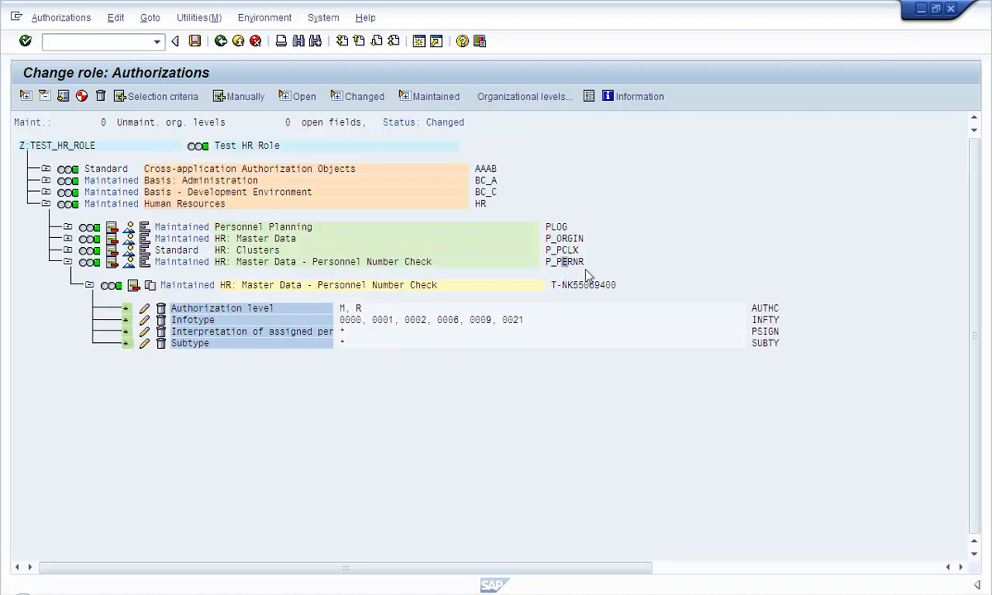
Step: Generate the authorization profile with its default name and return to the role maintenance
click(82, 96)
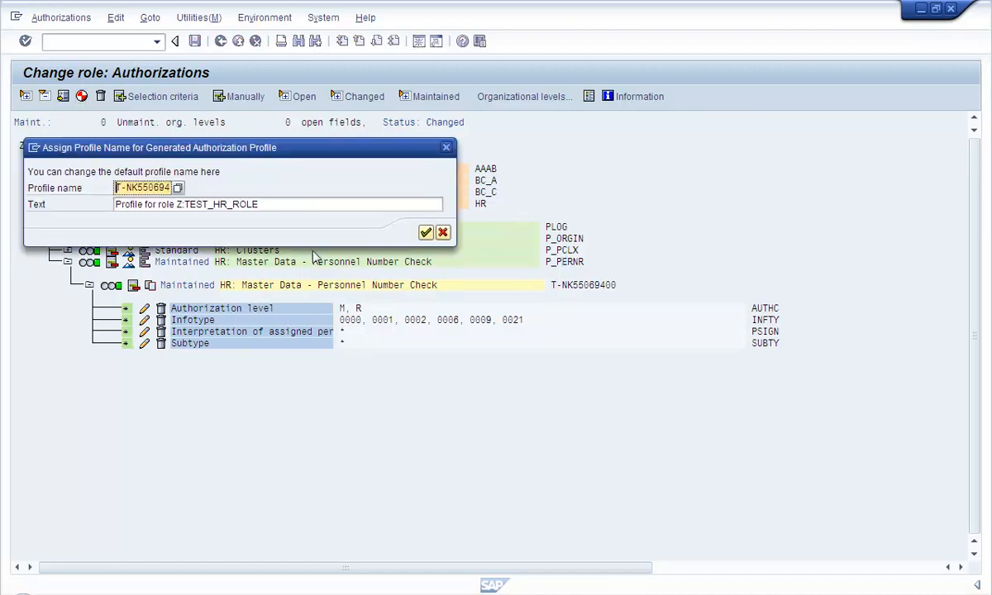
click(425, 233)
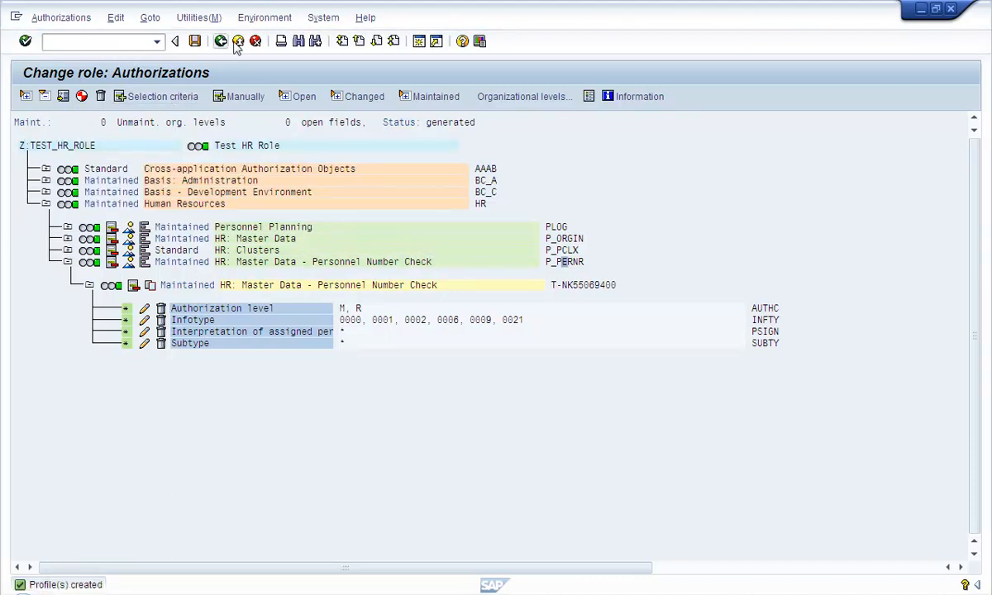
click(221, 42)
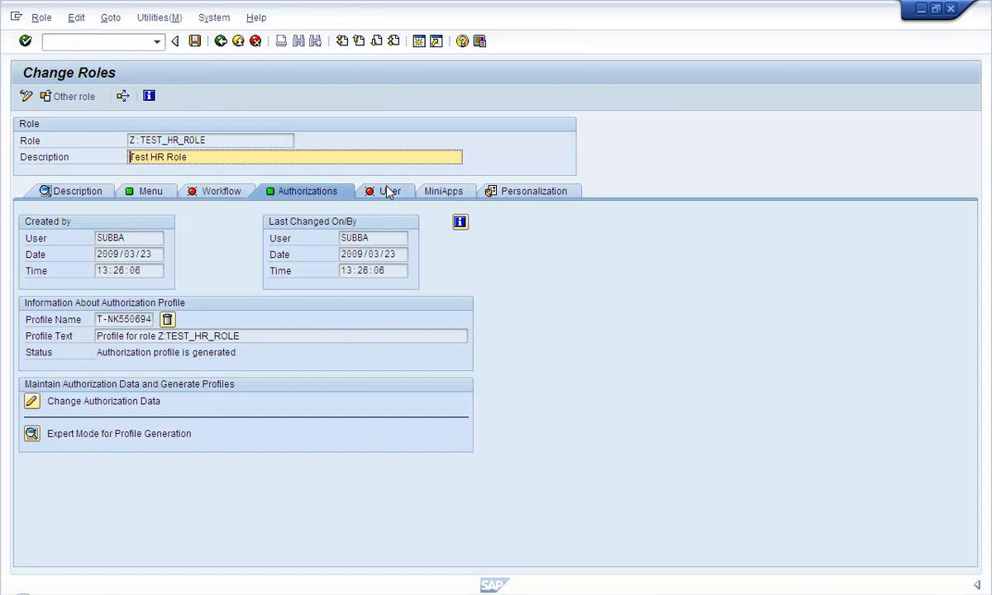
Step: Assign the user TESTHRUSER to the role
click(384, 194)
click(101, 285)
text(tes)
key(Down)
key(Return)
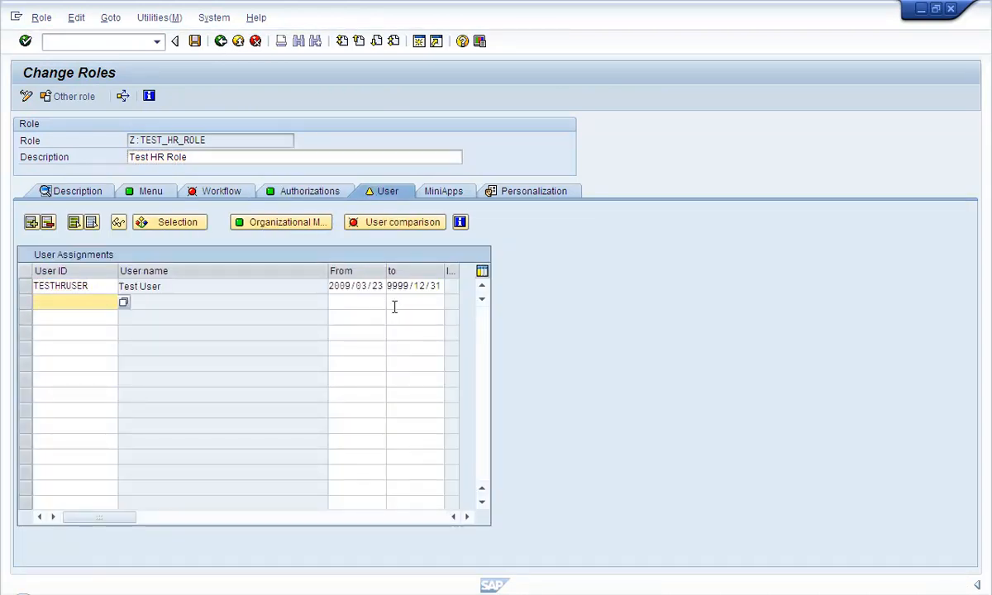
Step: Save the role and carry out the user comparison
click(192, 42)
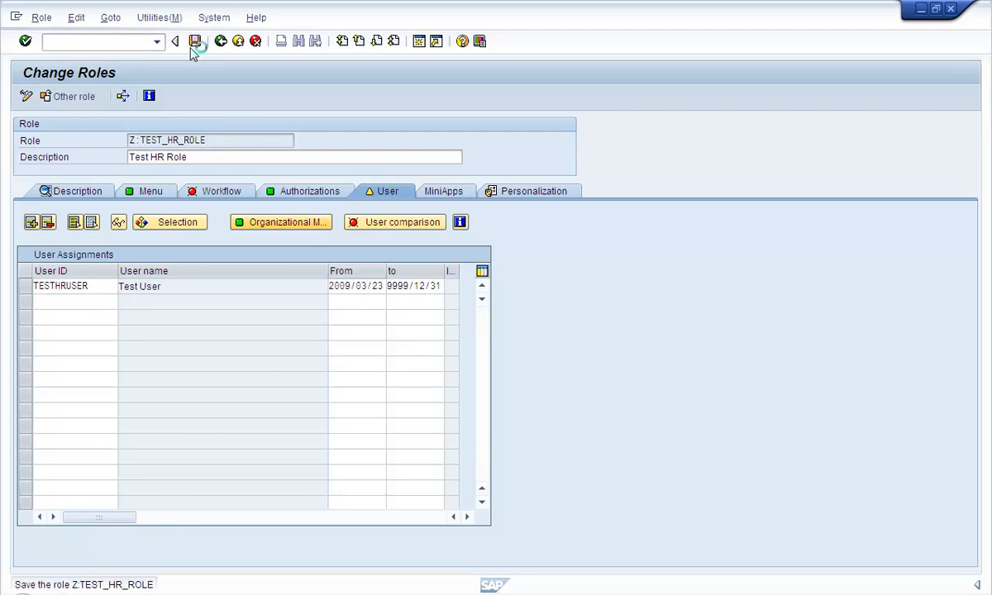
click(361, 230)
click(278, 291)
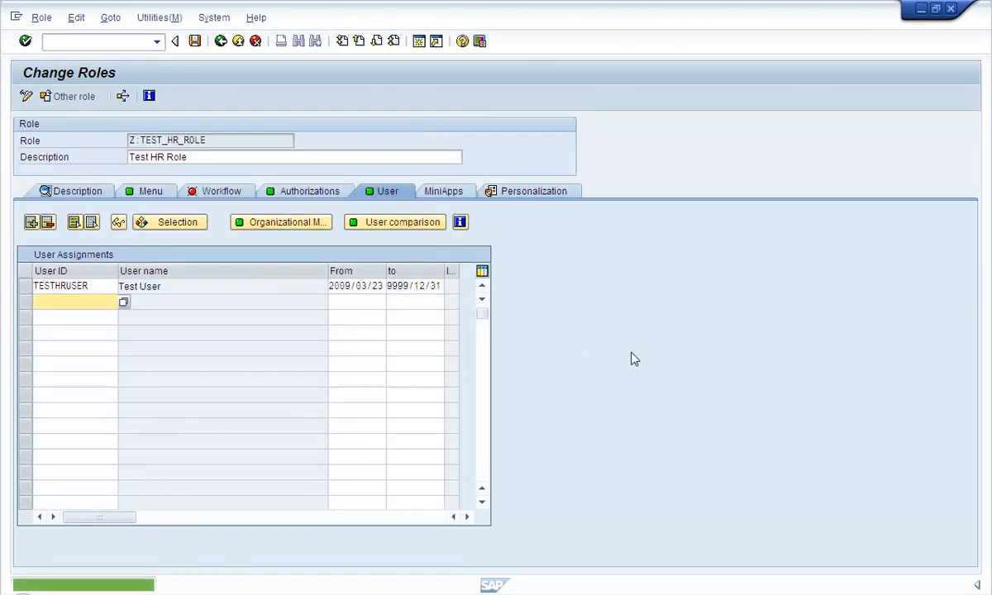
Step: Compare the test user's menu with the transactions in the role menu, and review the slide listing the permitted infotypes
double_click(100, 286)
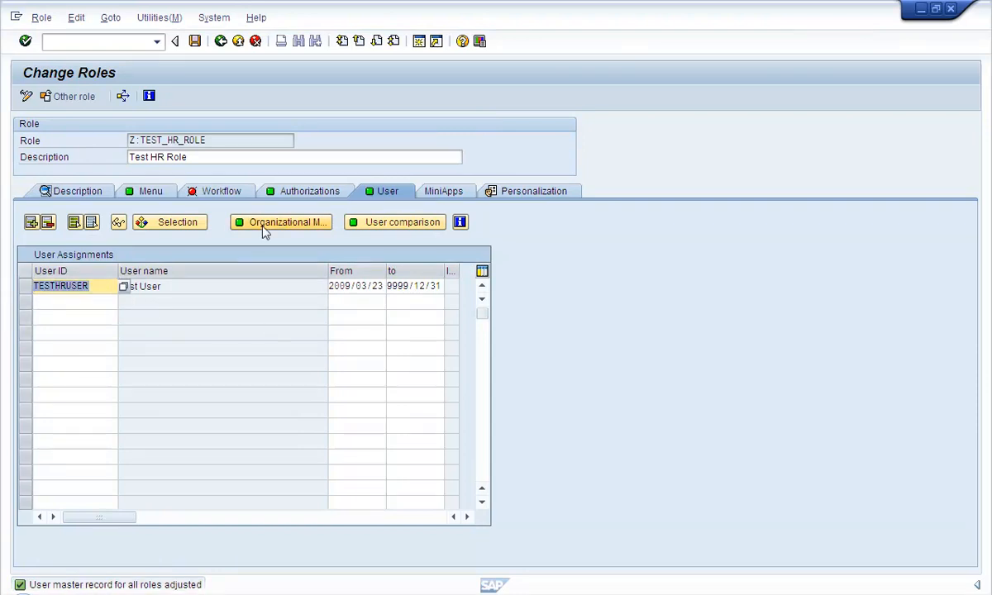
click(537, 593)
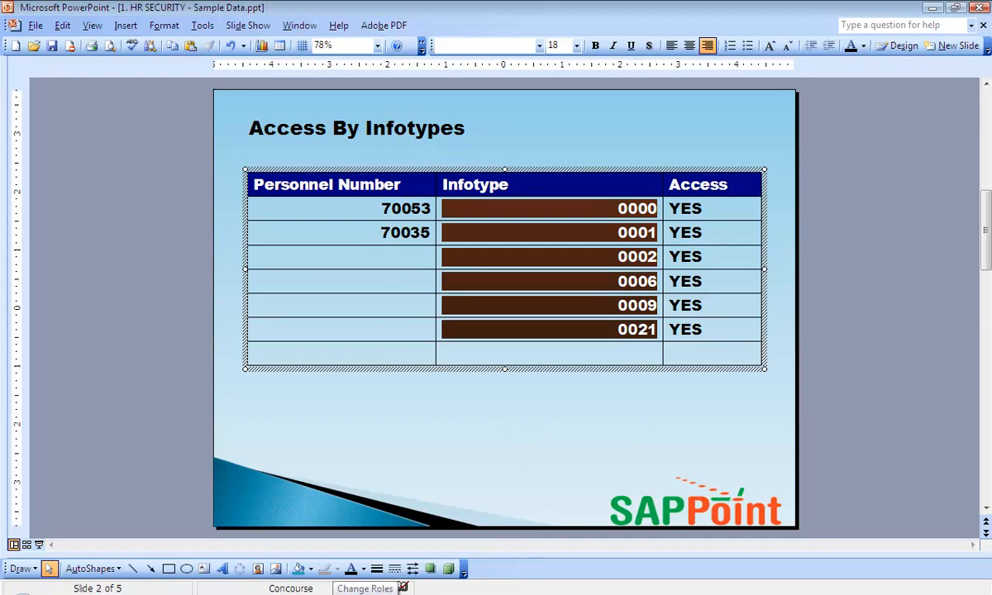
click(332, 594)
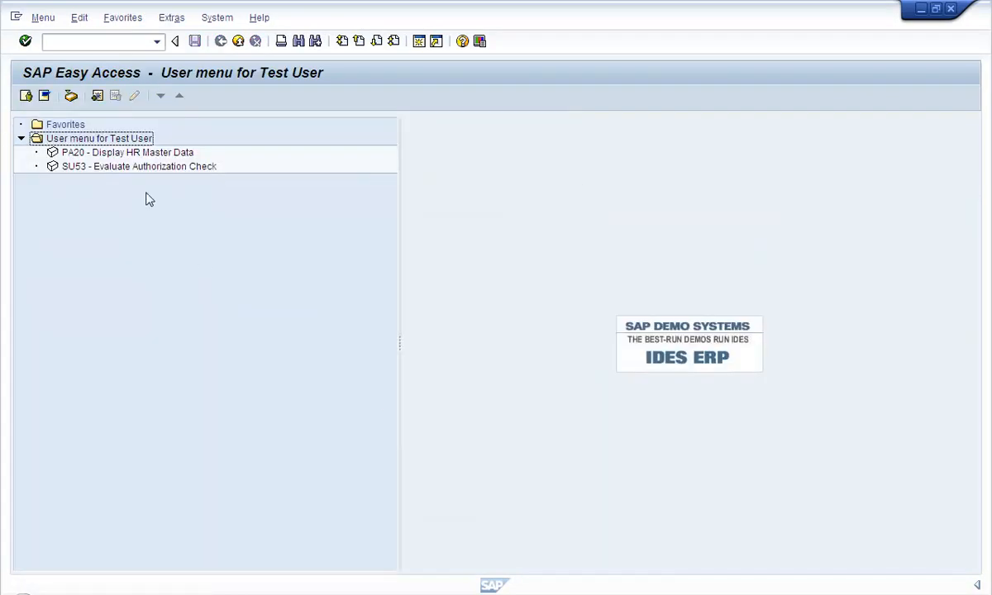
click(106, 155)
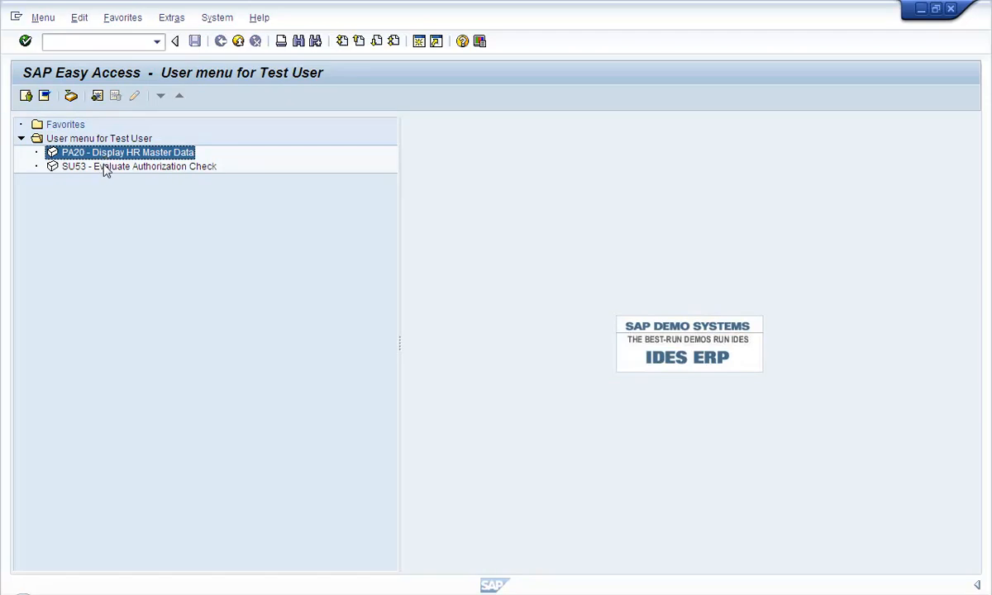
click(371, 594)
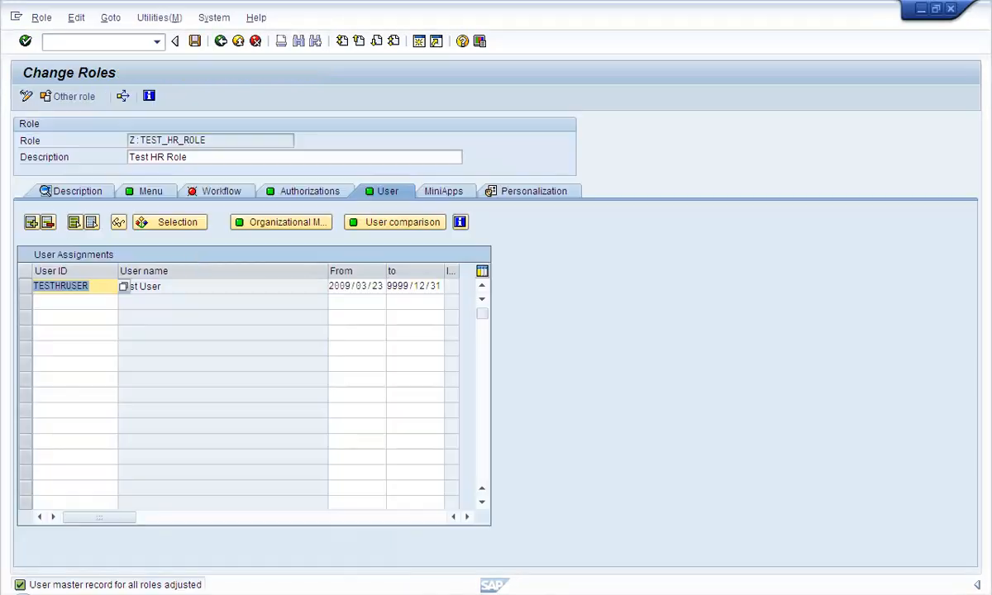
click(137, 195)
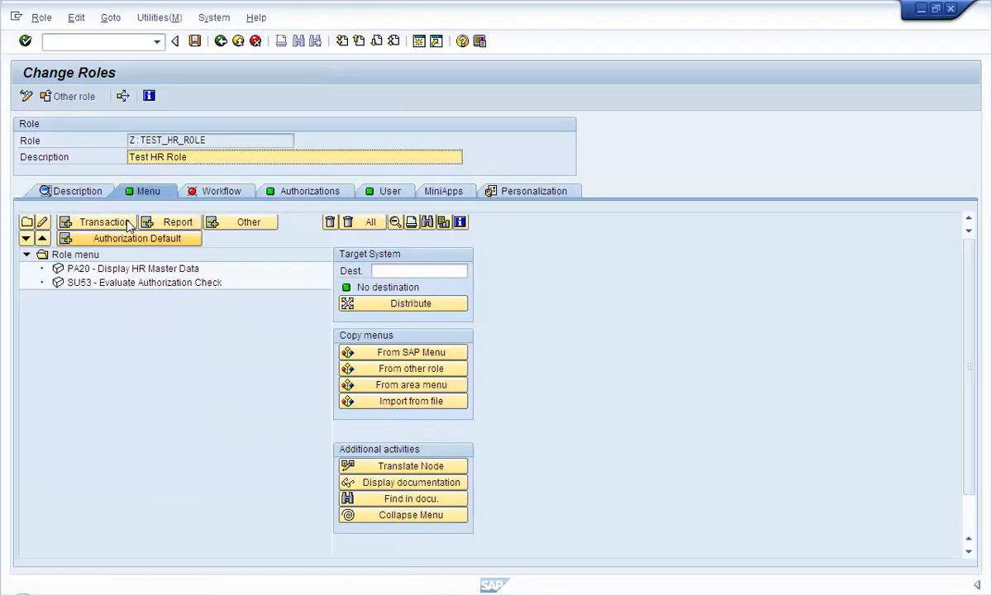
Step: In the test user's session, start PA20 Display HR Master Data and load the first permitted employee by personnel number
click(616, 593)
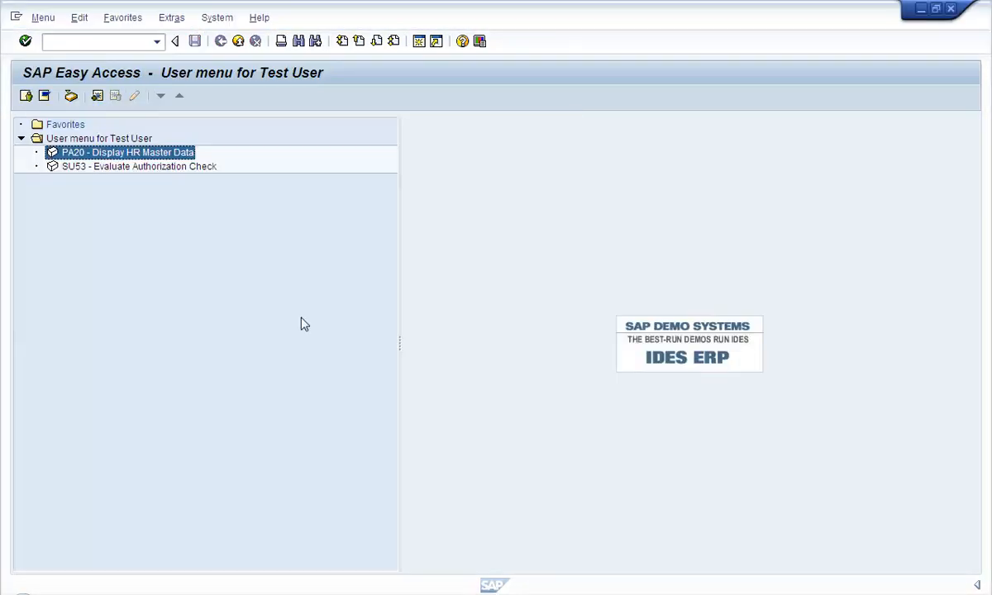
double_click(105, 155)
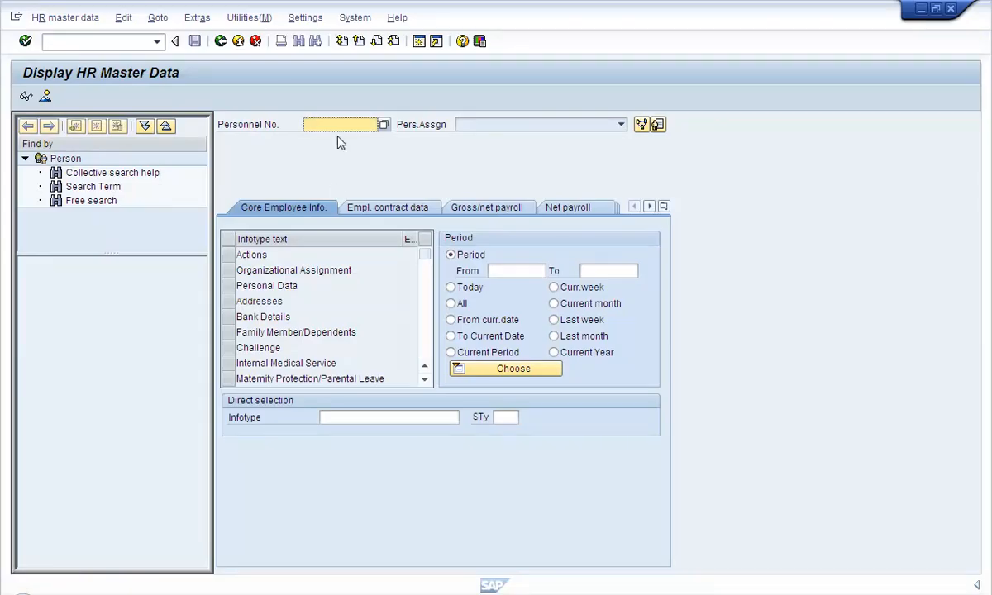
text(700)
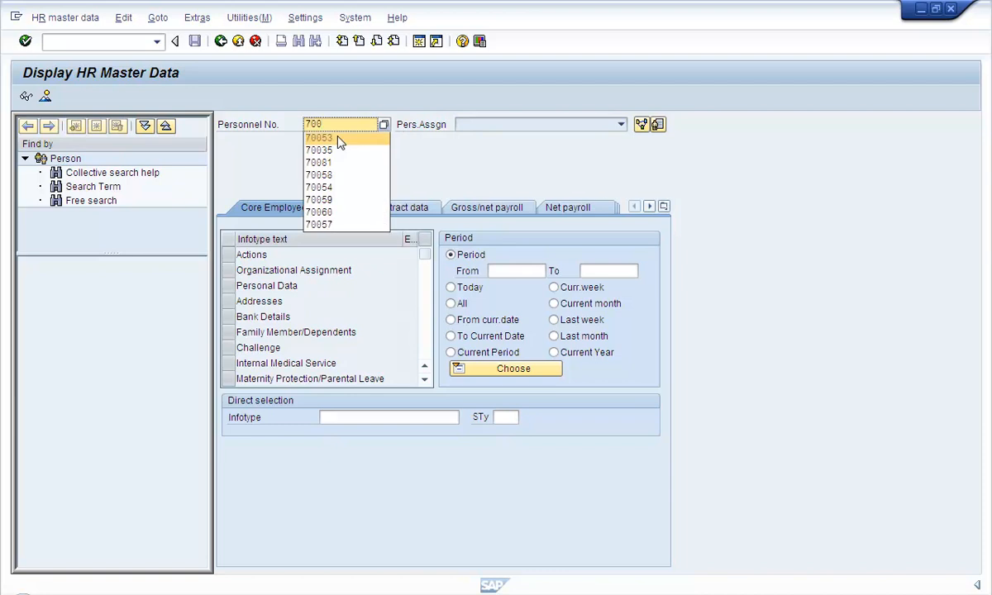
click(338, 139)
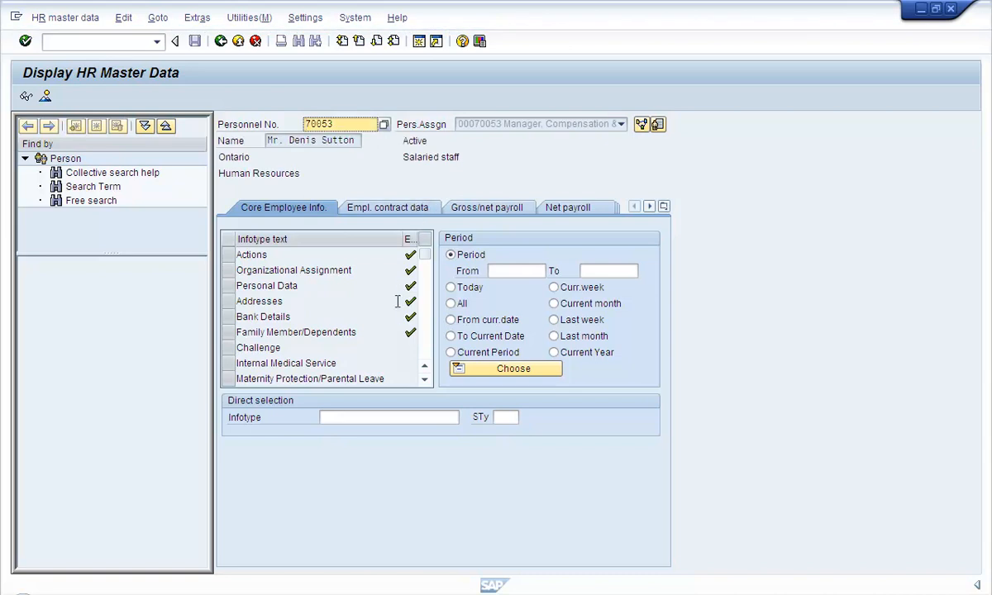
Step: Examine which core employee infotypes are marked for this employee, from Actions to Family Member/Dependents, and reveal the logged-on user
click(296, 257)
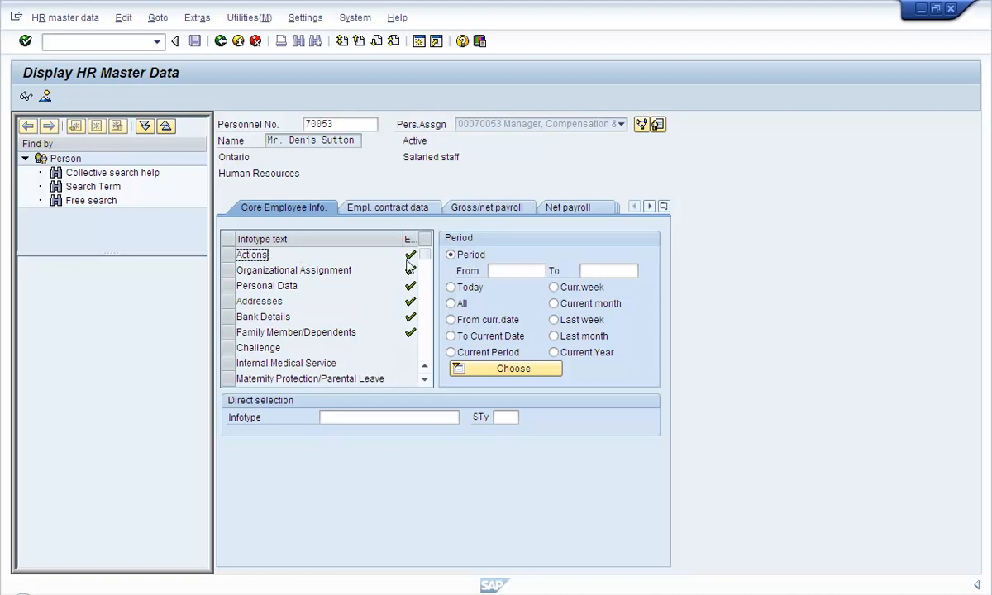
click(372, 334)
drag(372, 333, 279, 333)
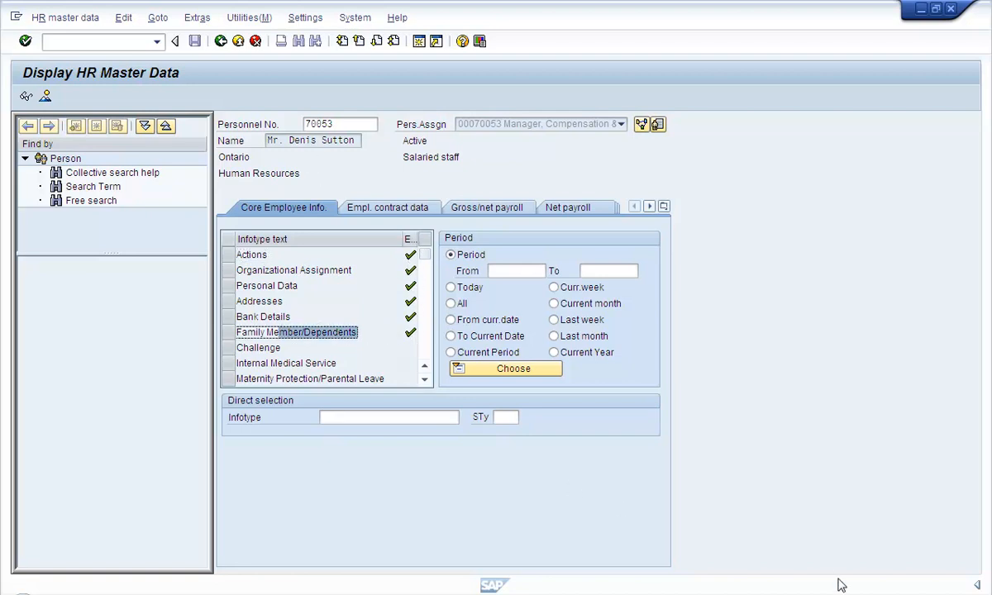
click(977, 586)
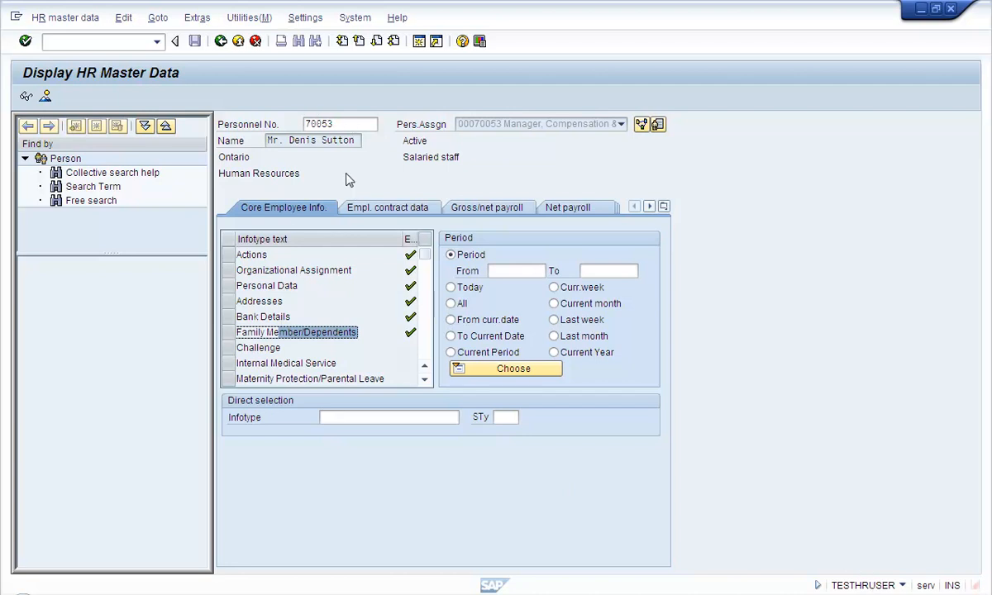
Step: Replace the personnel number with that of the second permitted employee and load the record
click(434, 422)
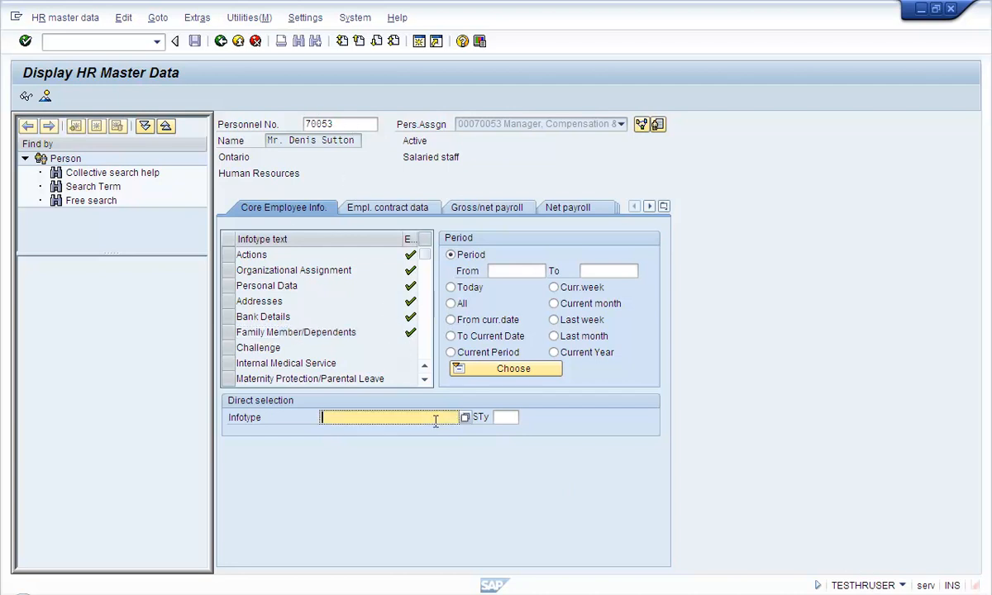
click(355, 126)
key(BackSpace)
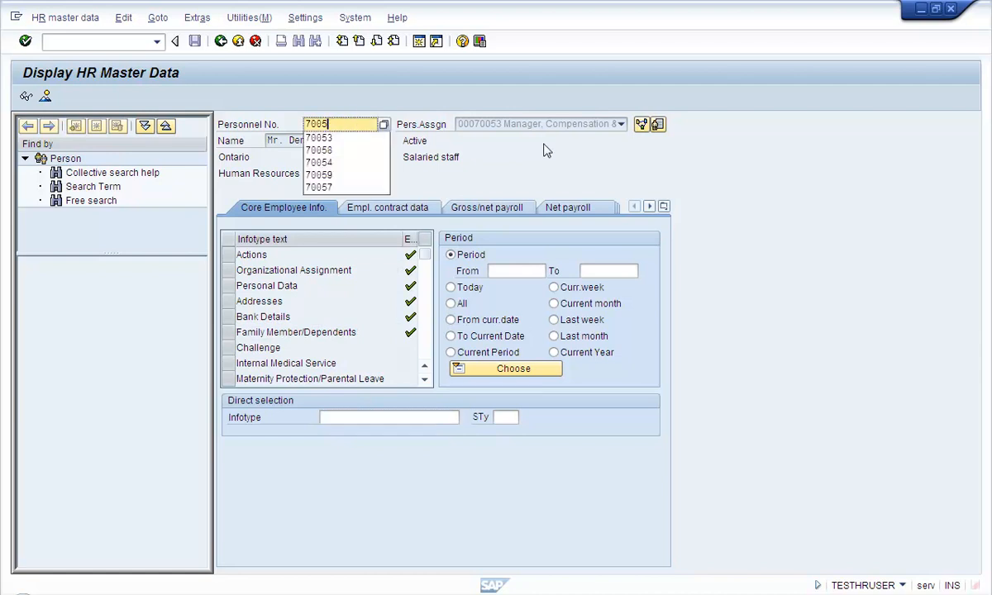
key(BackSpace)
text(35)
key(Return)
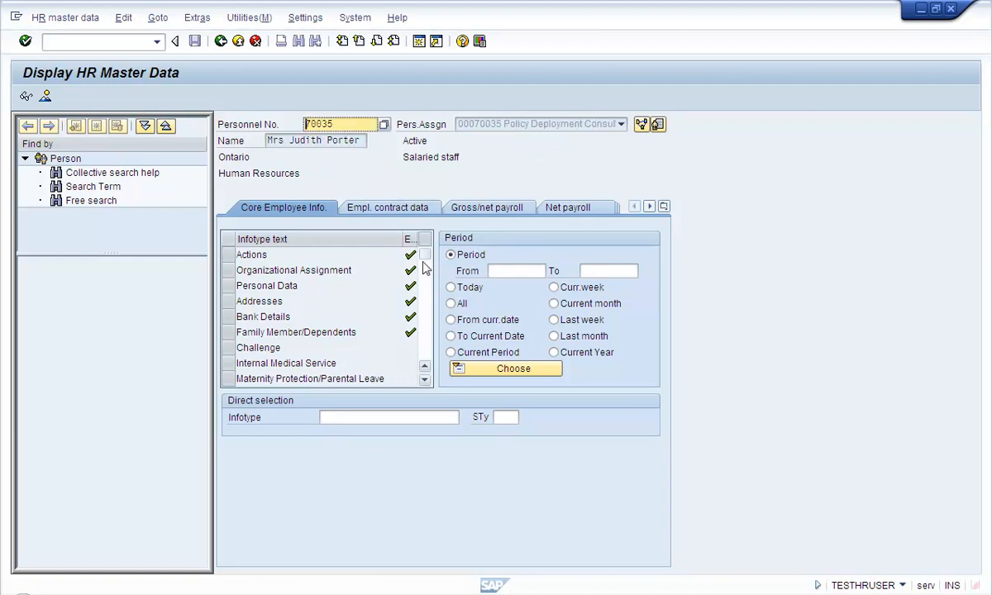
Step: Look up infotypes 0000, 0001, 0002, 0006, 0009 and 0021 in the infotype value help, compare them with the marked infotypes, and close it
click(456, 418)
click(466, 417)
drag(489, 223, 653, 52)
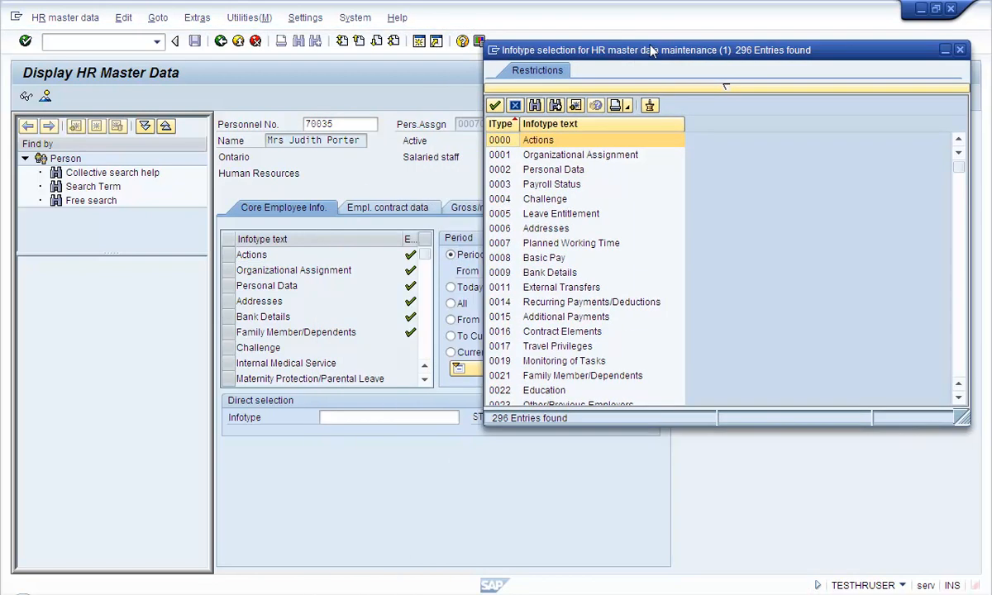
click(502, 157)
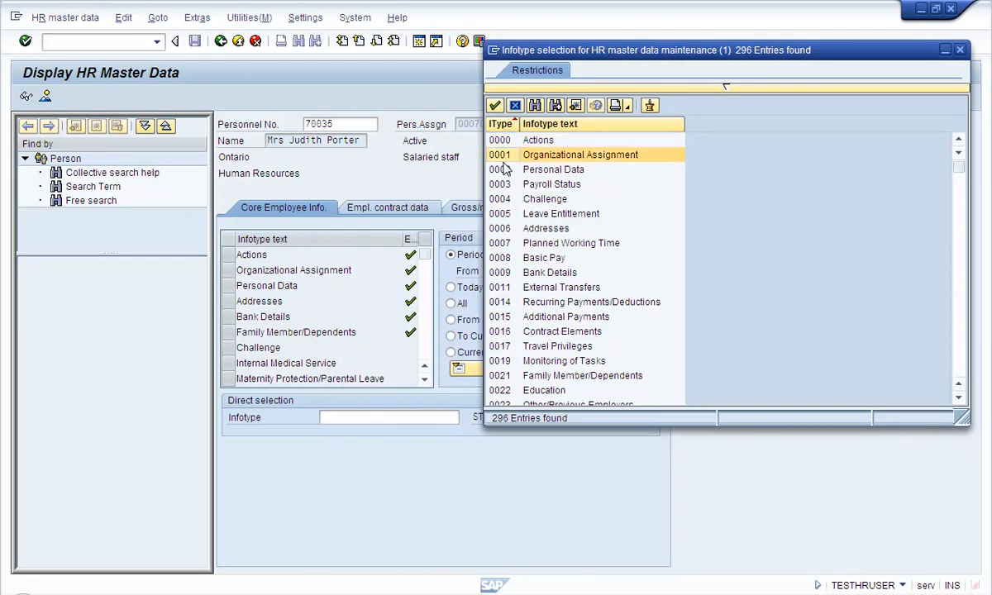
click(506, 142)
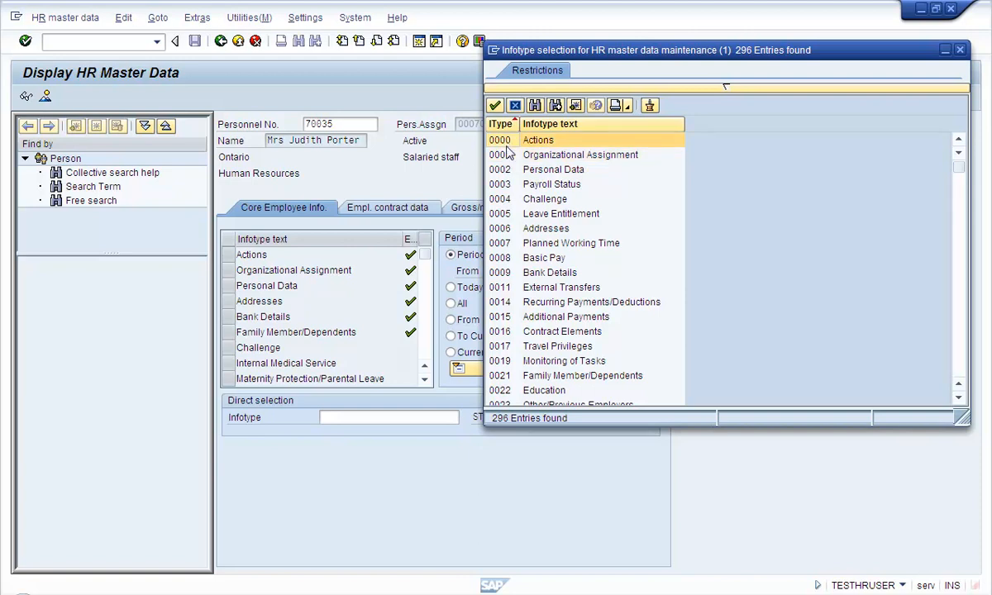
click(508, 155)
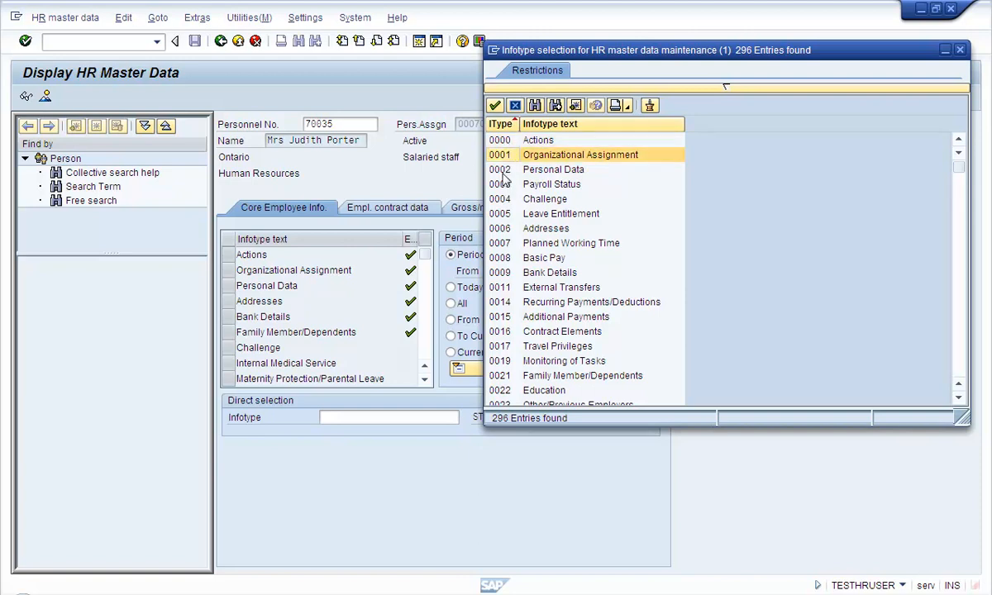
click(502, 172)
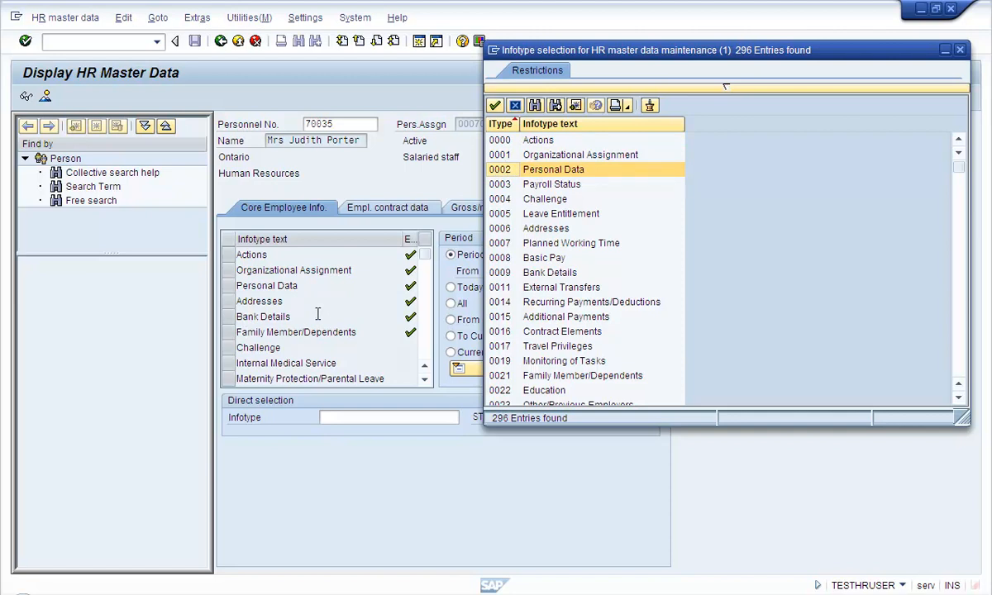
click(506, 229)
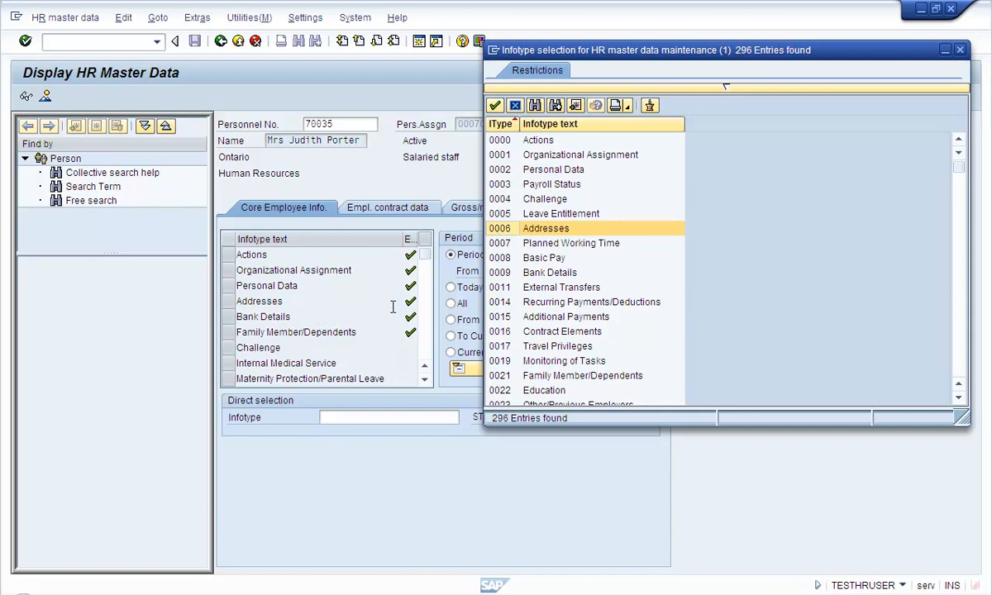
click(515, 275)
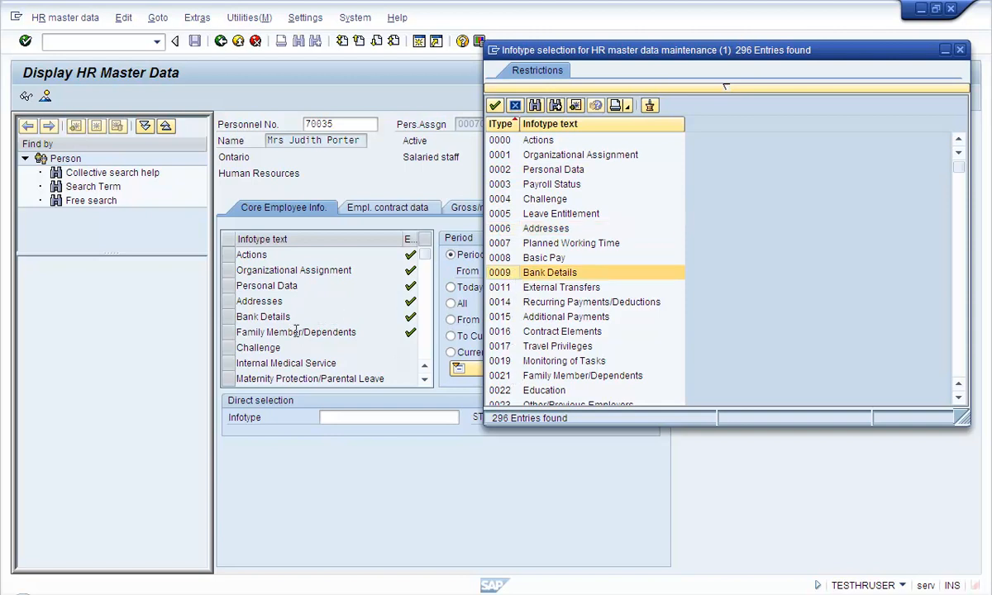
click(502, 376)
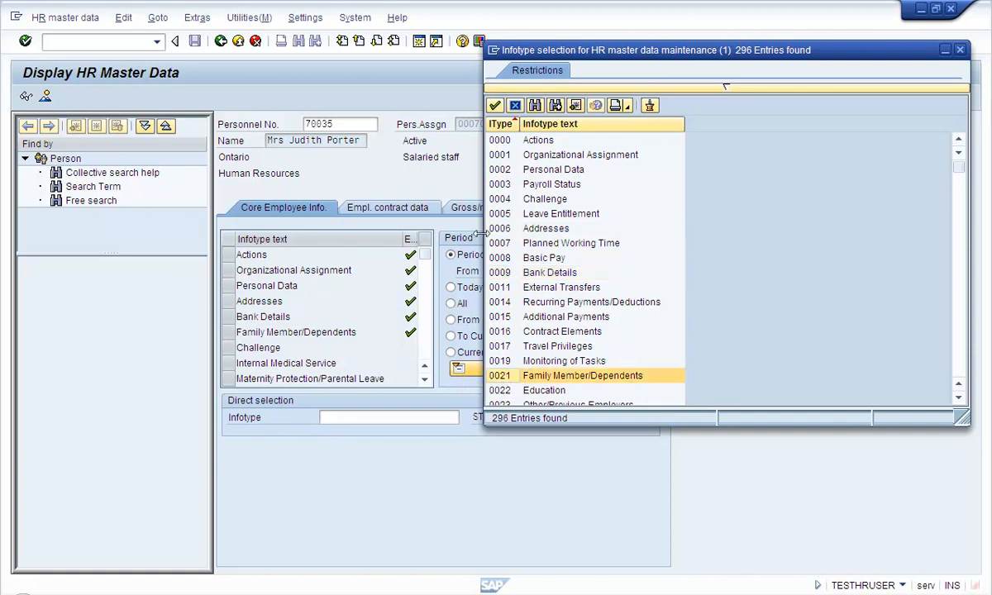
click(515, 105)
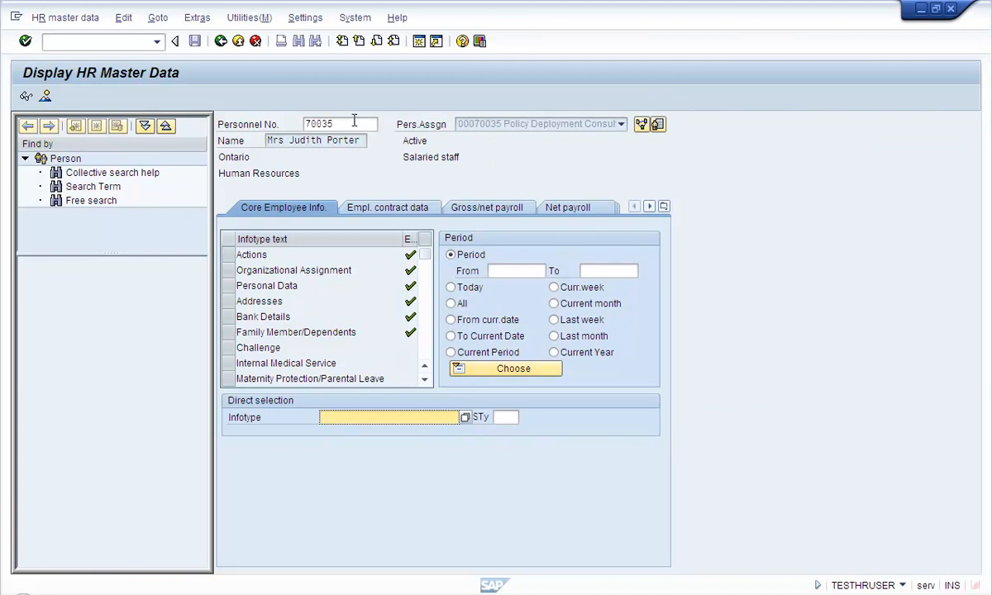
Step: Display the Addresses infotype for the second employee, check the employee's name and personnel number, and leave the record
click(238, 285)
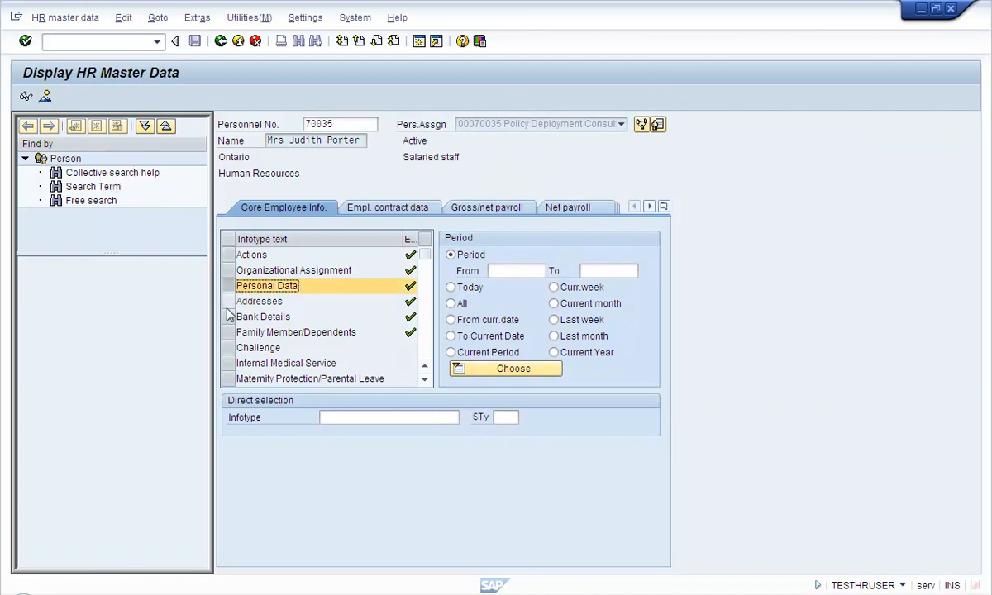
click(233, 303)
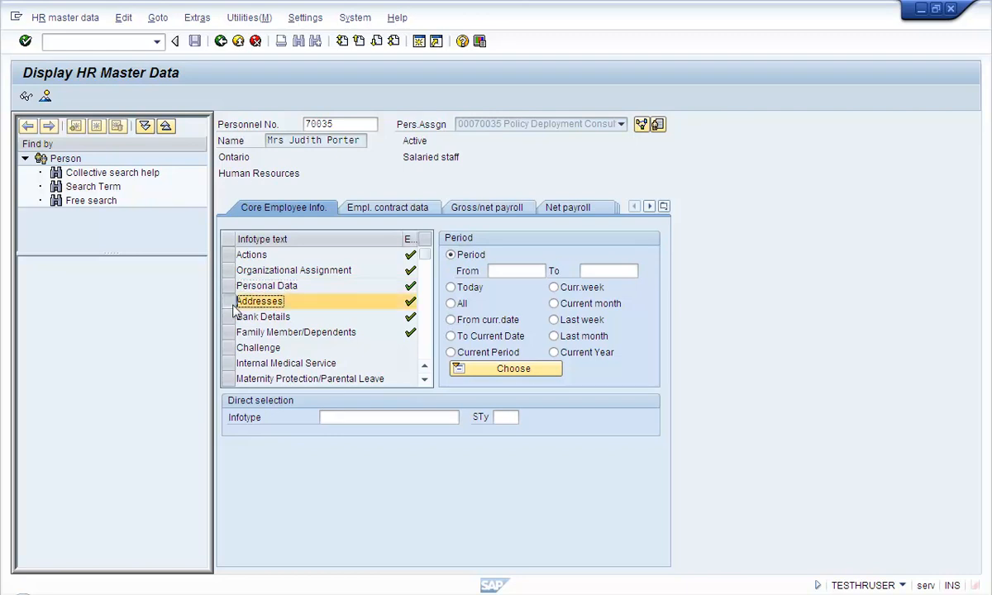
click(26, 97)
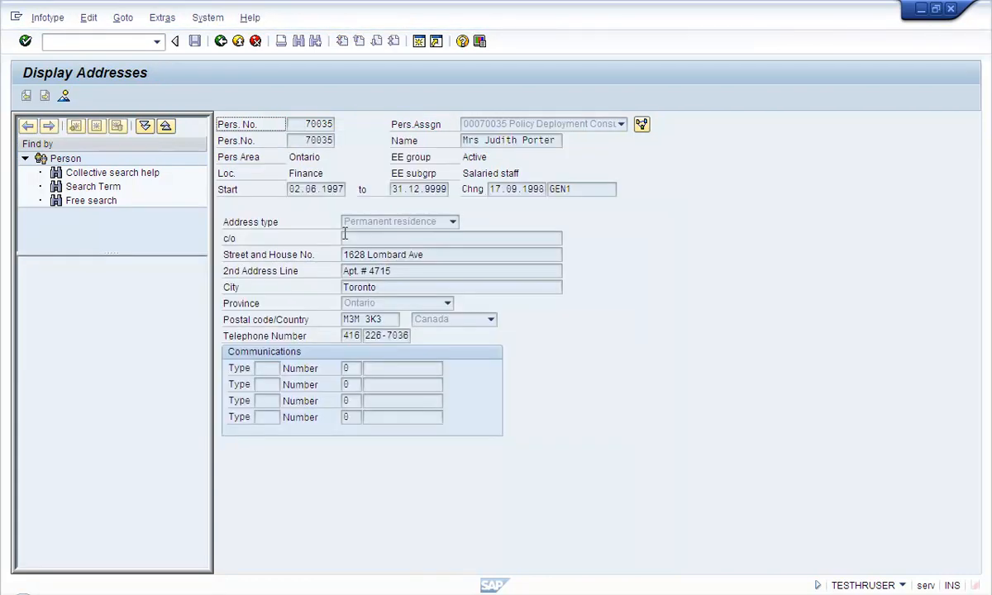
drag(559, 140, 461, 147)
double_click(308, 124)
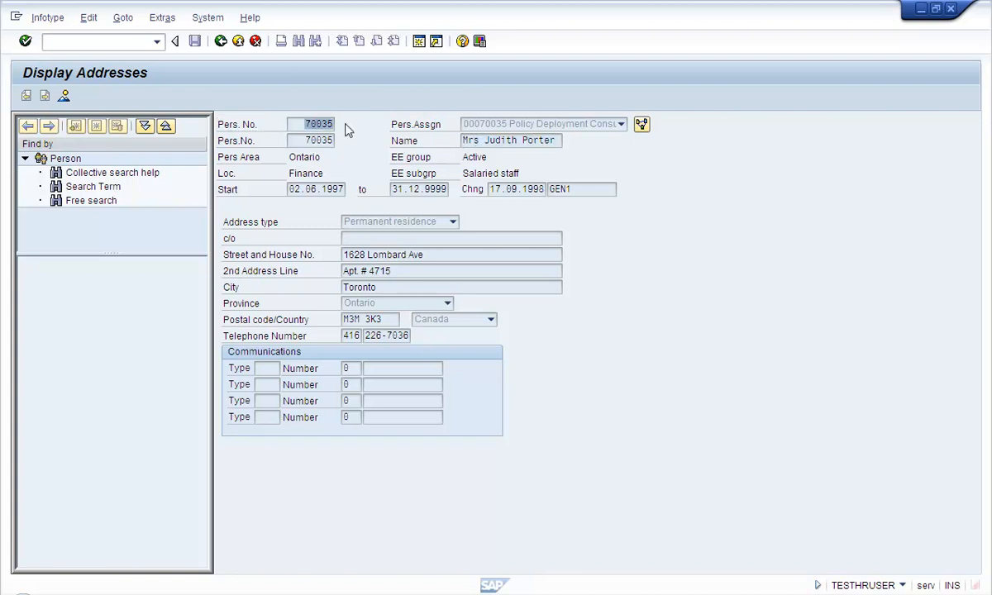
click(220, 42)
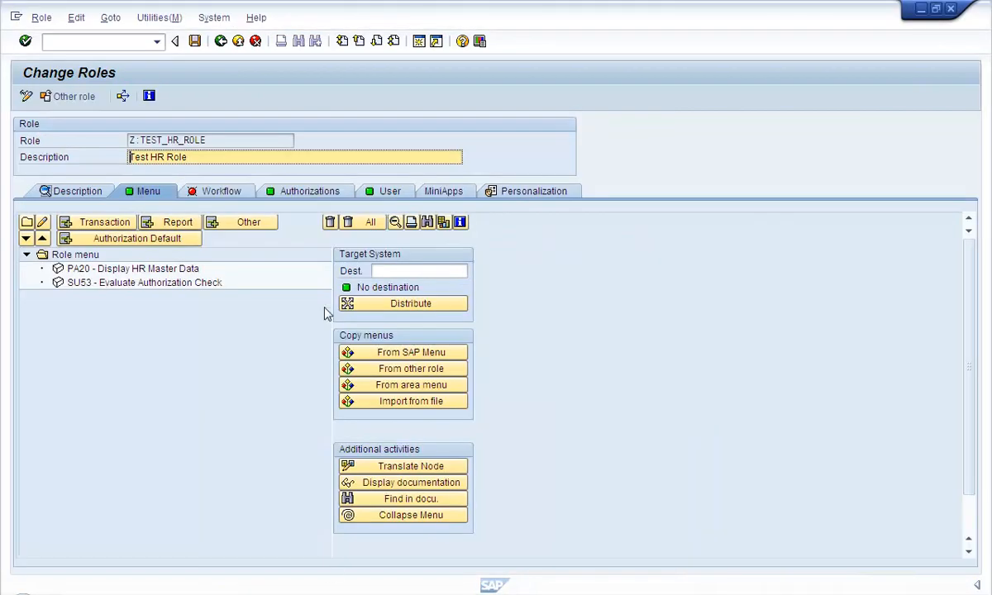
Step: Open the authorization data of role Z:TEST_HR_ROLE for changing and remove infotype 0006 from HR: Master Data (P_ORGIN)
click(288, 192)
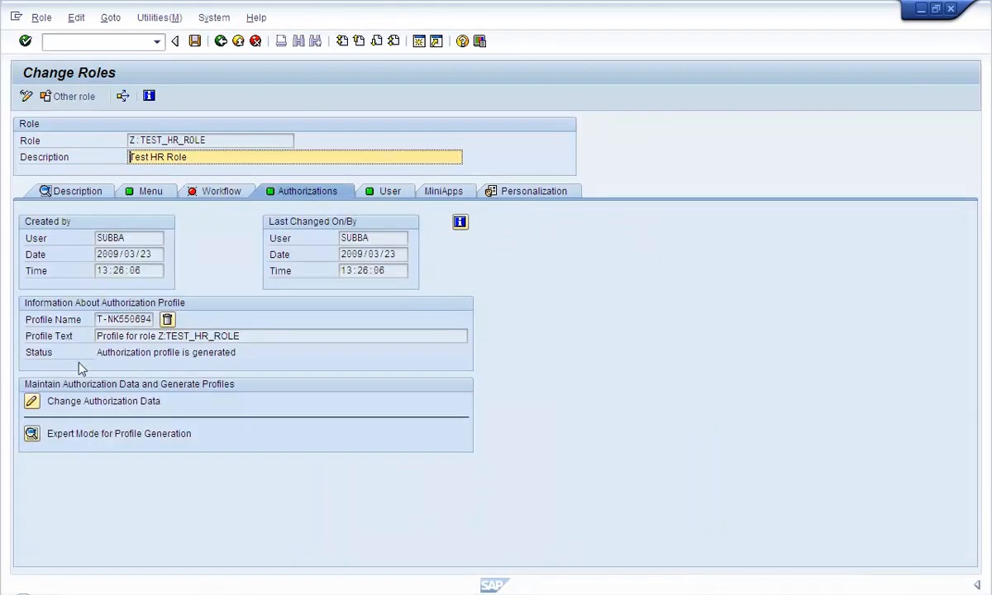
click(32, 401)
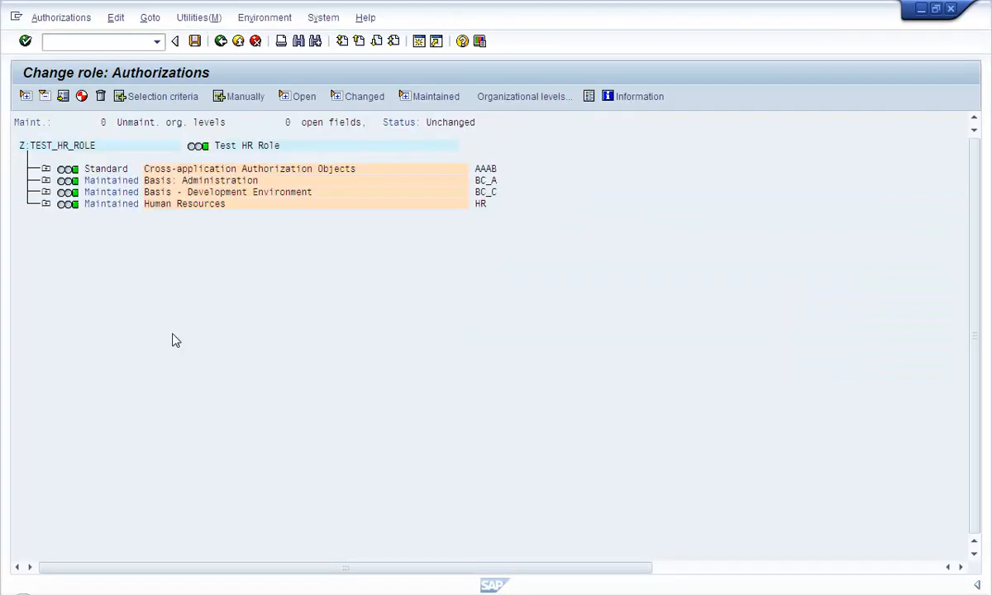
click(46, 204)
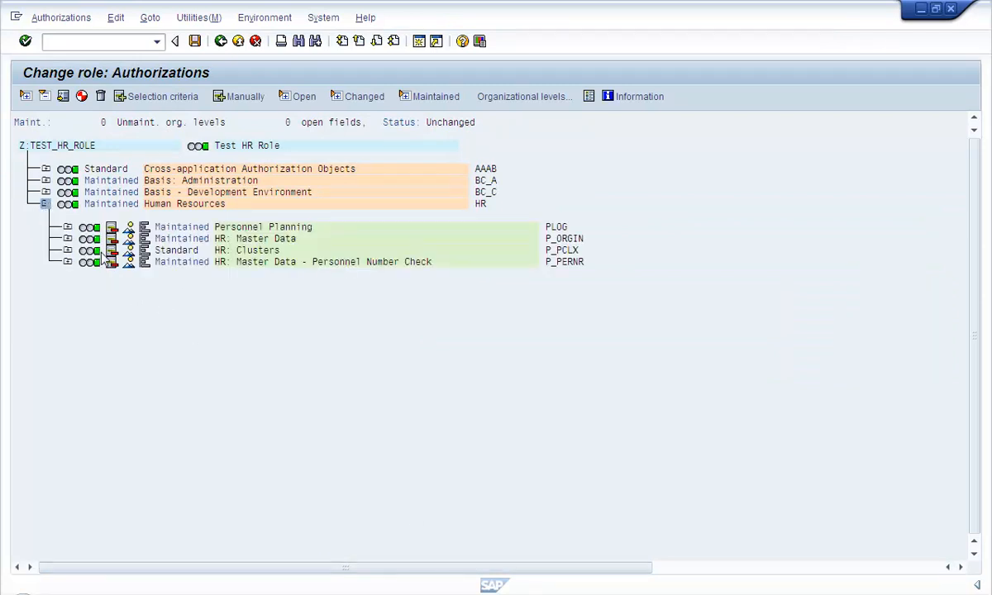
click(67, 238)
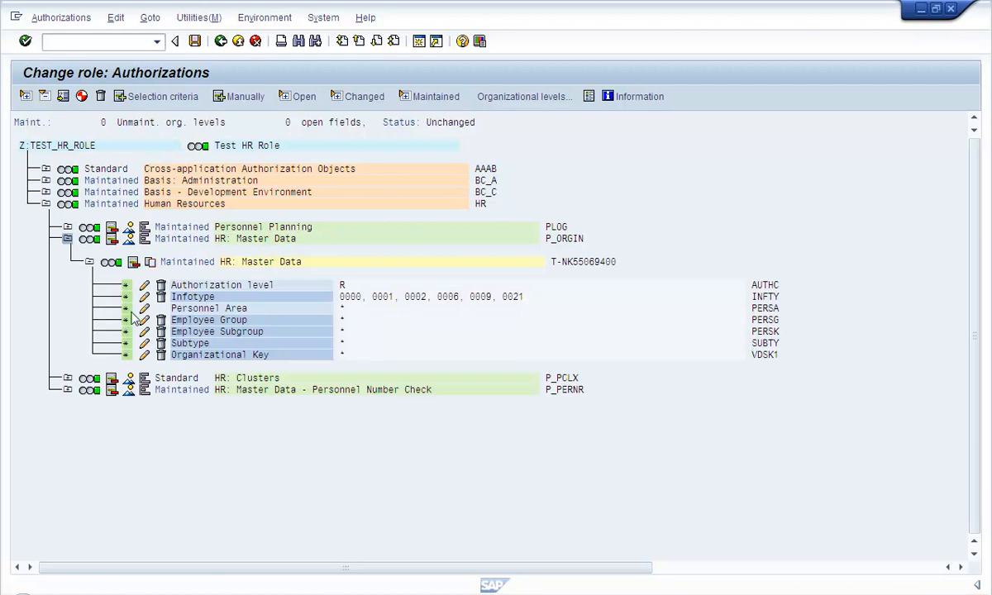
click(144, 296)
click(41, 298)
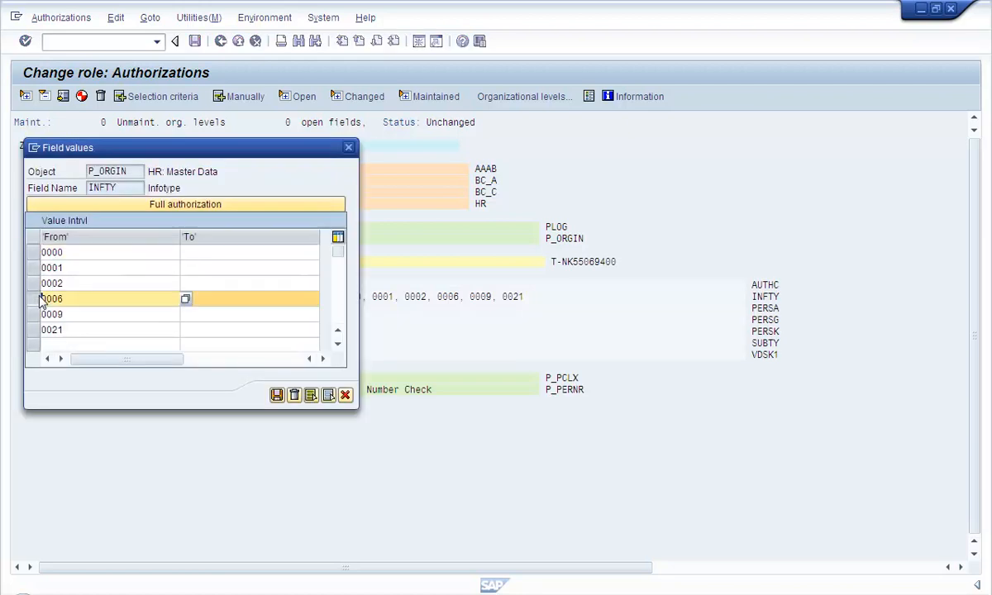
click(293, 396)
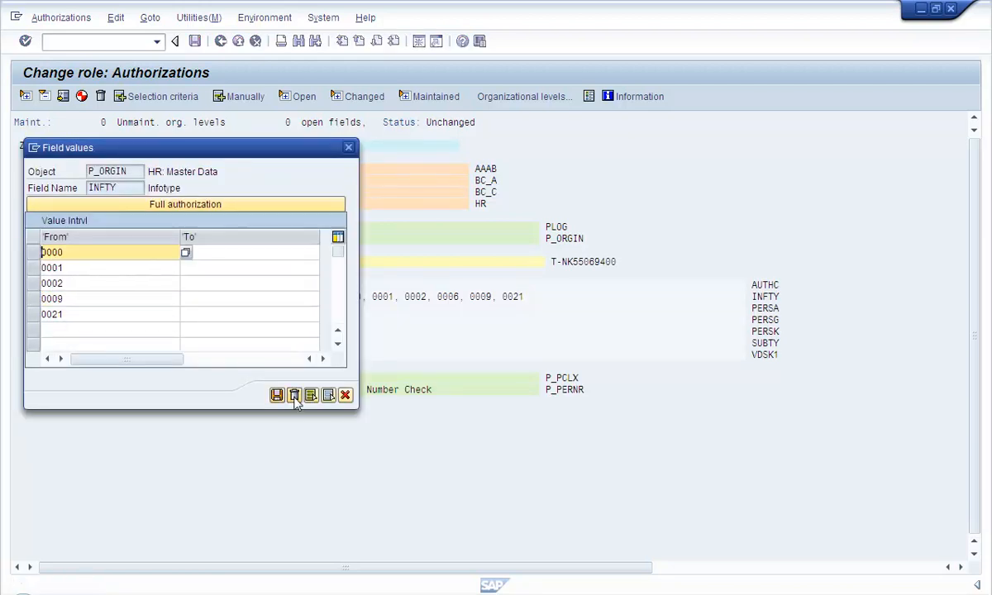
click(271, 394)
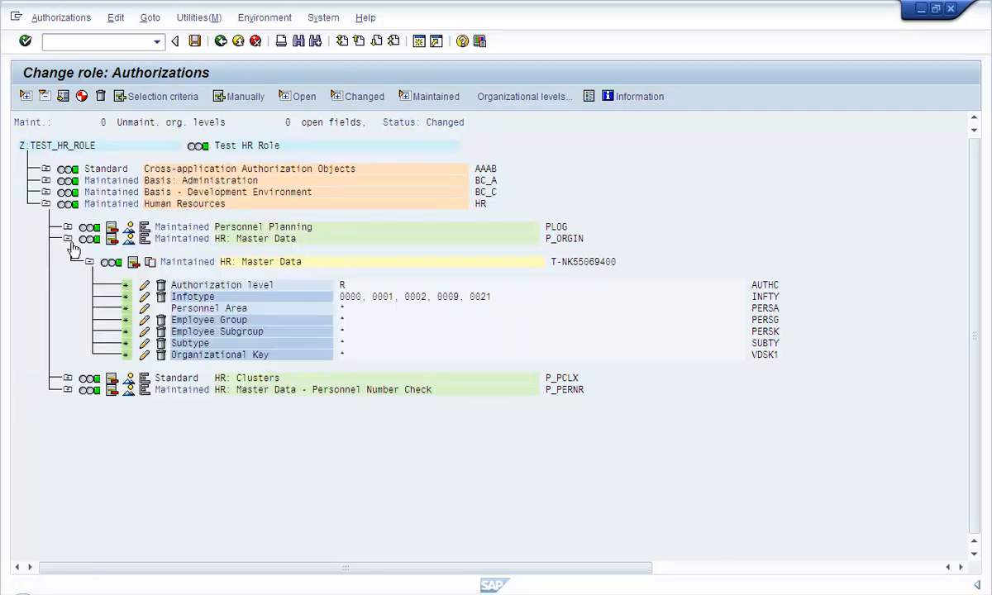
Step: Remove infotype 0006 from HR: Master Data - Personnel Number Check (P_PERNR) and generate the authorization profile
click(66, 238)
click(67, 261)
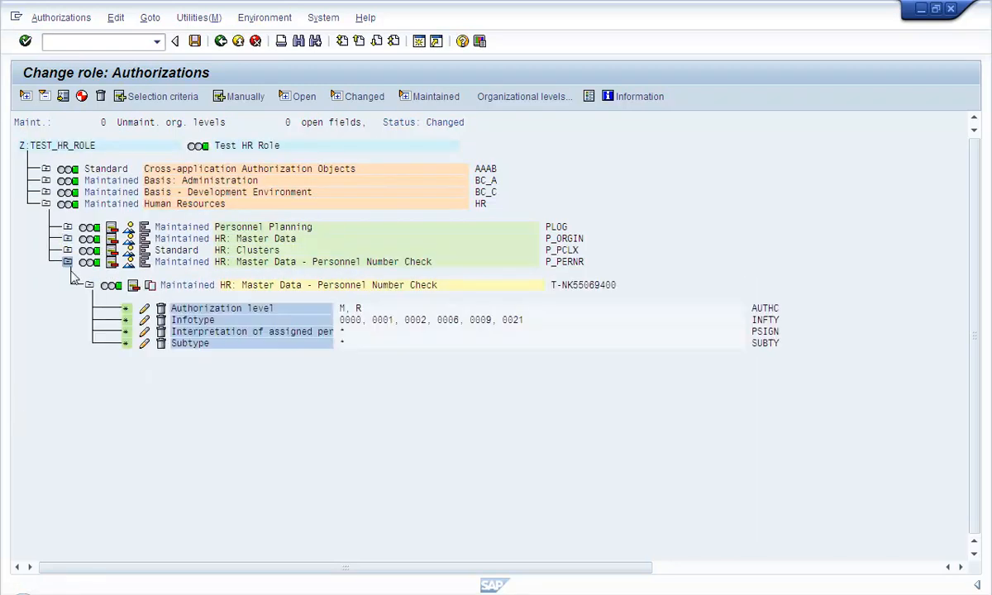
click(144, 320)
click(36, 301)
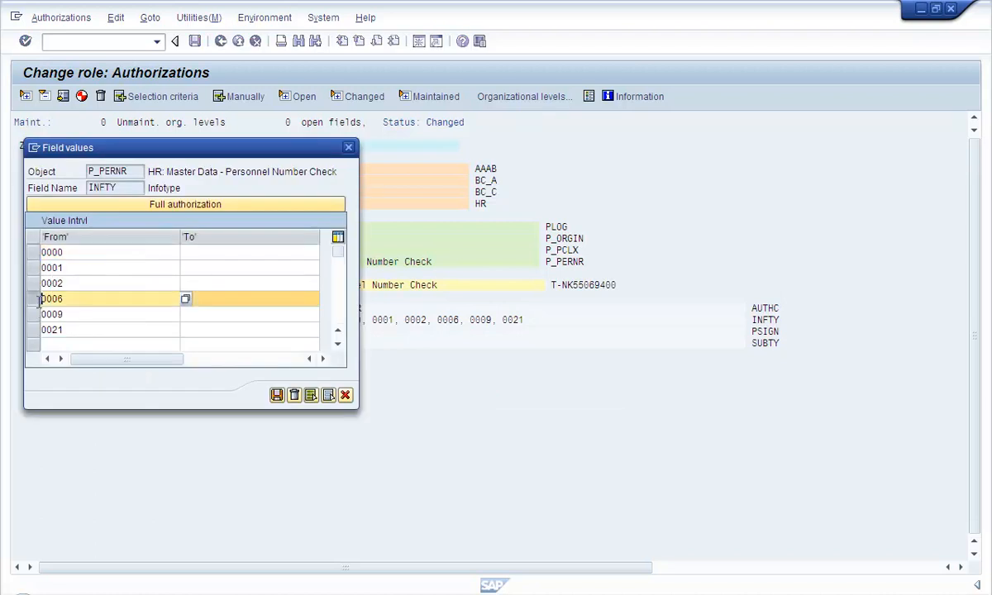
click(291, 395)
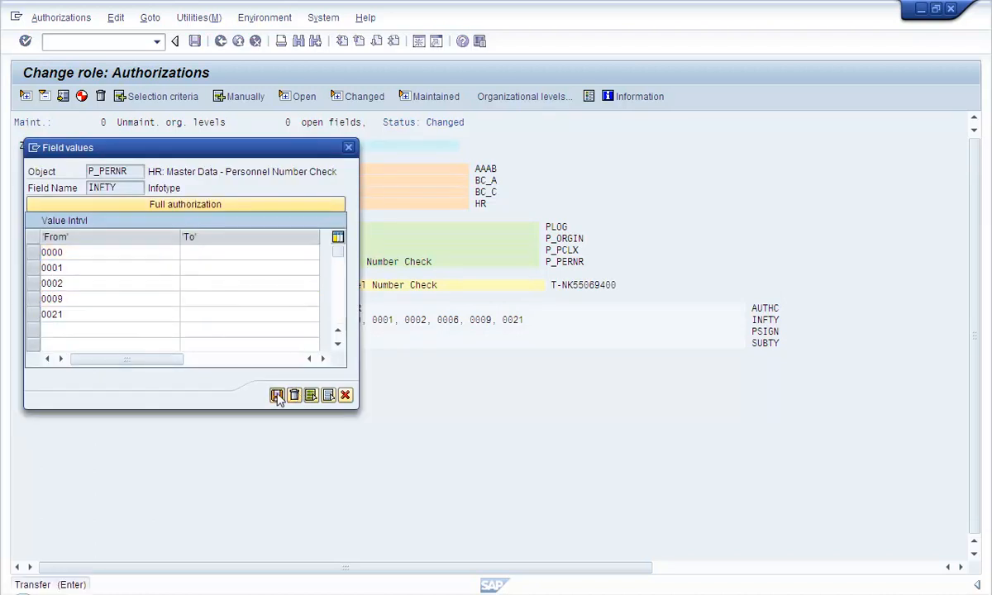
click(277, 395)
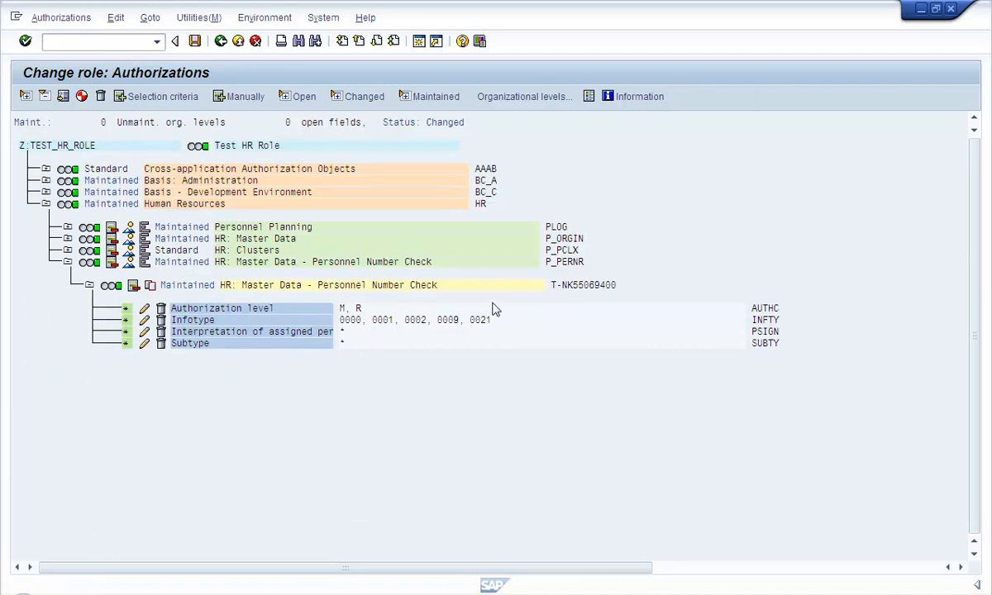
click(547, 239)
click(82, 96)
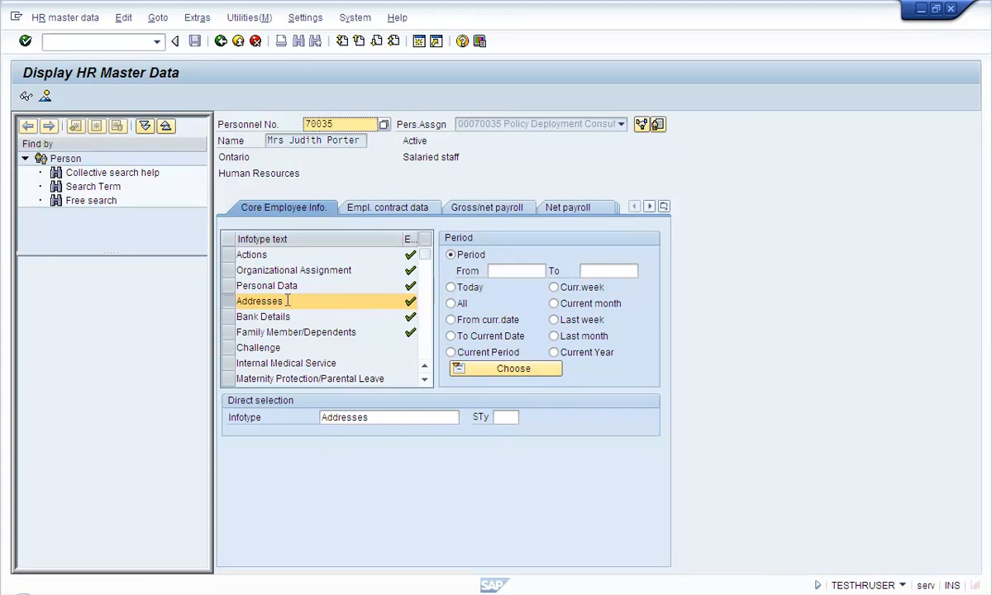
Step: In the test user's session, restart PA20 from the refreshed user menu and try to display the employee's Addresses infotype
click(220, 43)
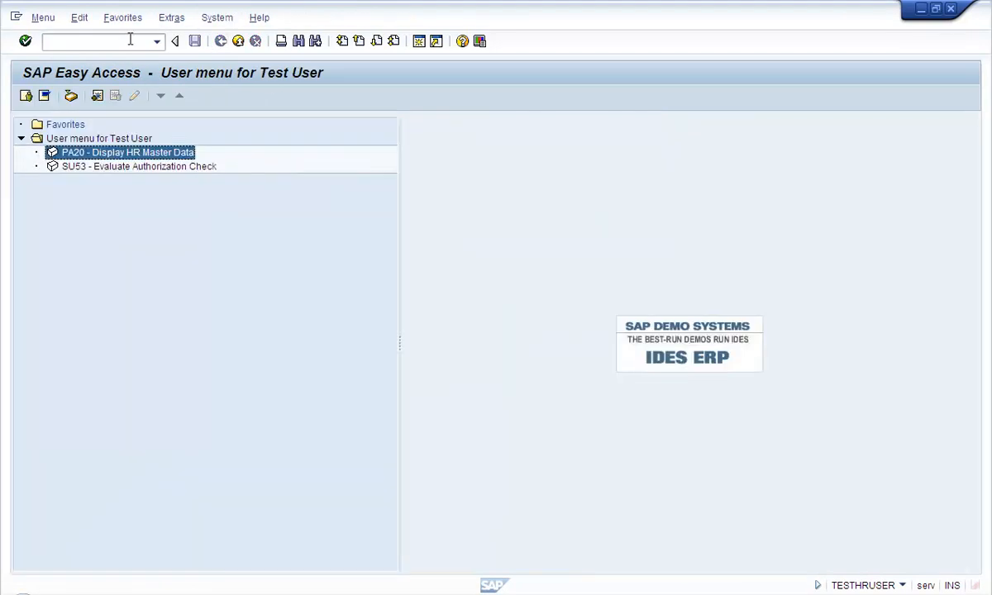
click(41, 19)
click(62, 90)
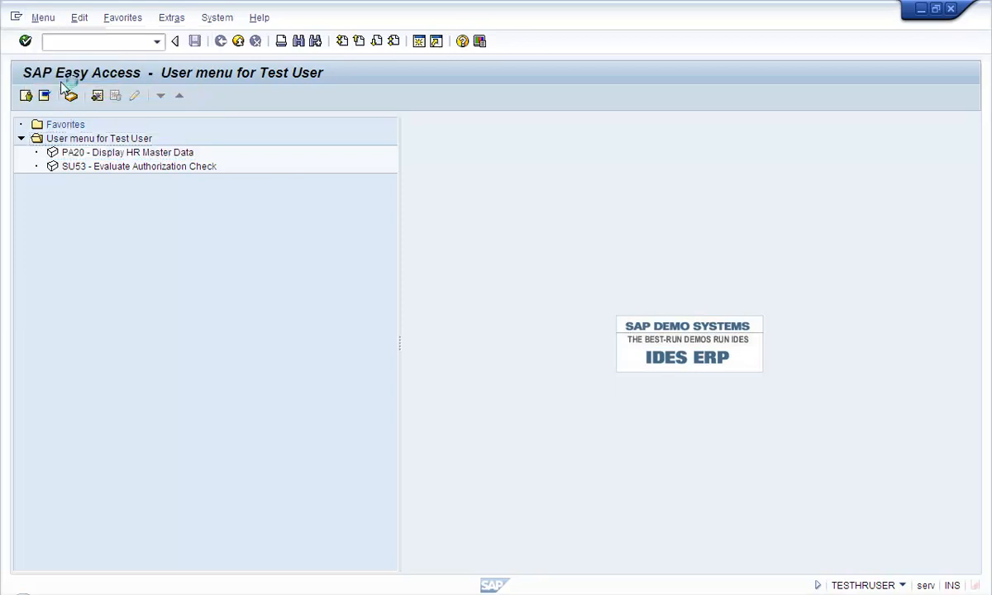
double_click(73, 154)
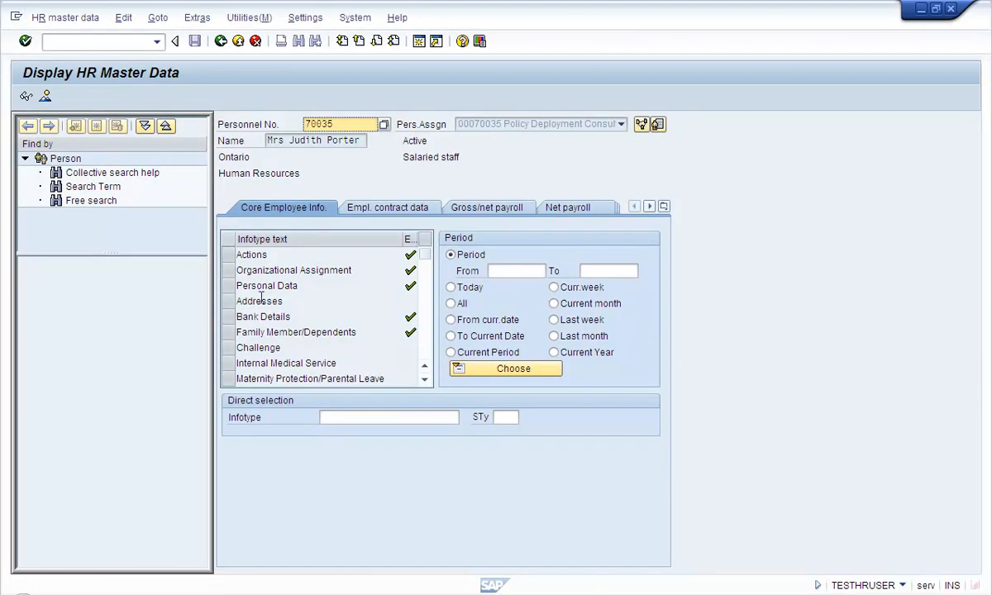
click(235, 302)
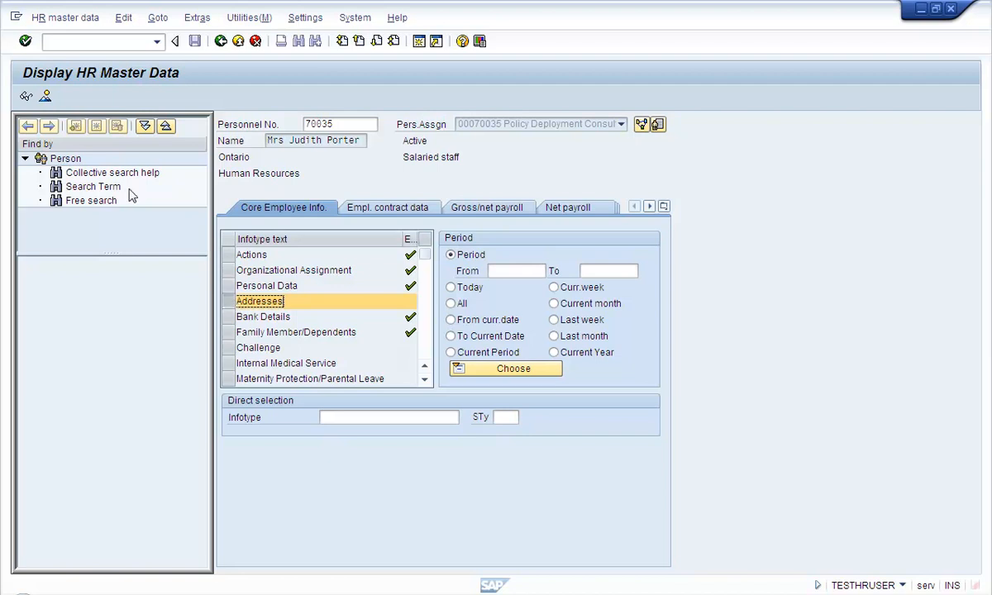
click(26, 96)
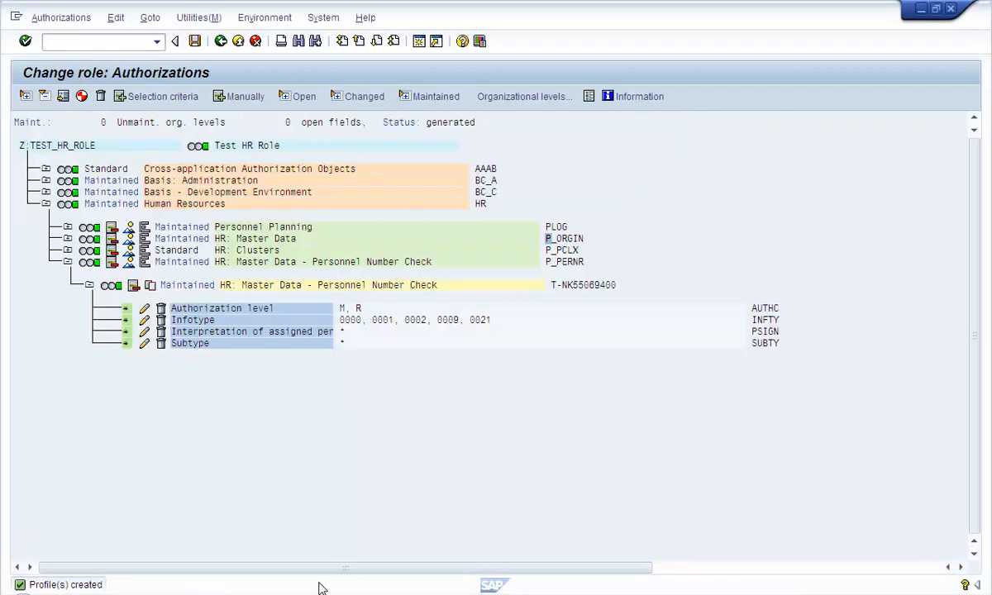
Step: Expand the P_ORGIN authorization in the role and review its authorization level and permitted infotypes
click(67, 239)
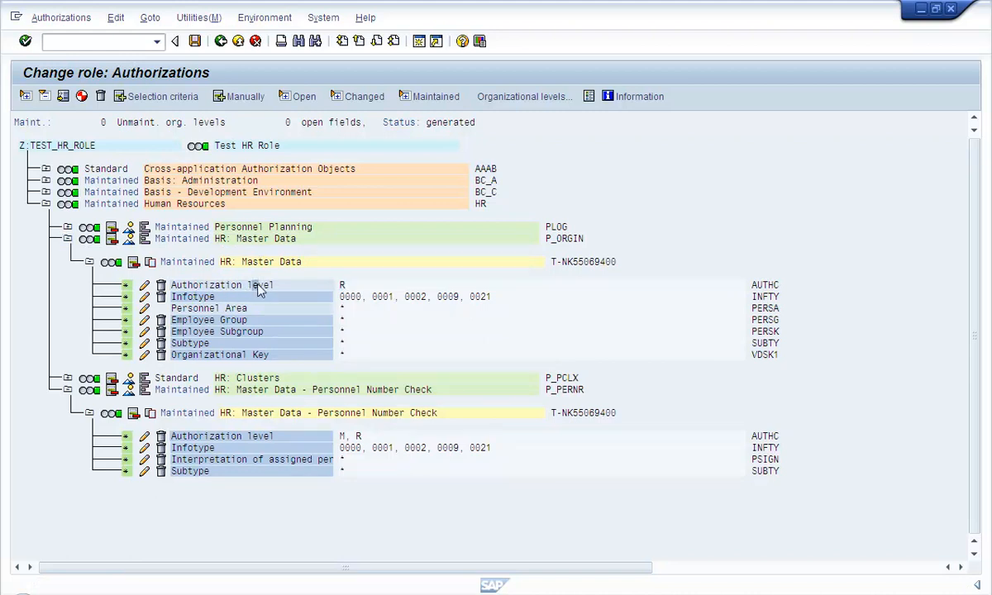
click(422, 296)
click(347, 286)
click(351, 286)
click(424, 296)
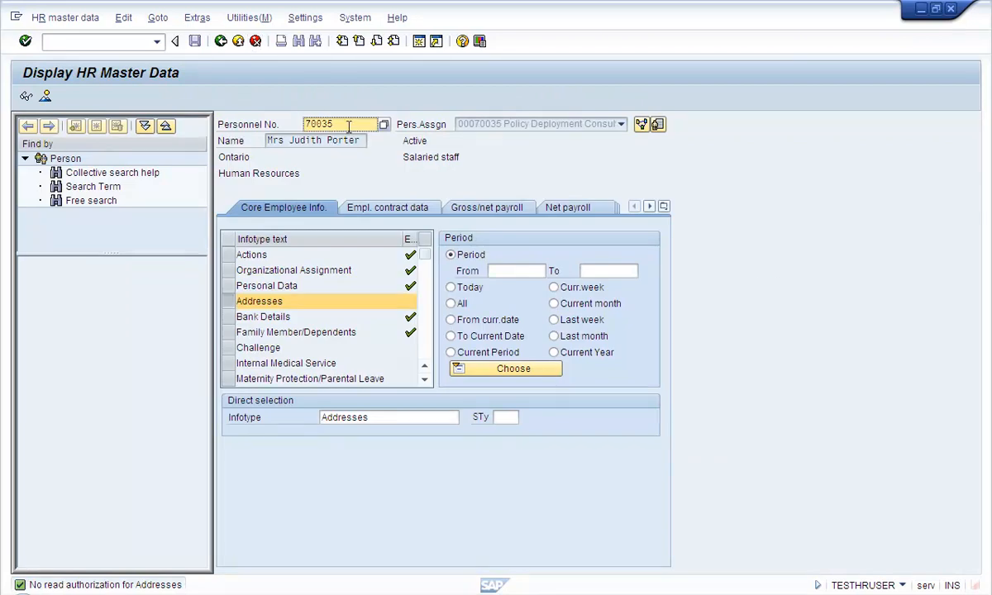
Step: In the test user's session, replace the personnel number with the other permitted employee's and load the record
key(BackSpace)
key(BackSpace)
key(Down)
key(Down)
key(Return)
key(Return)
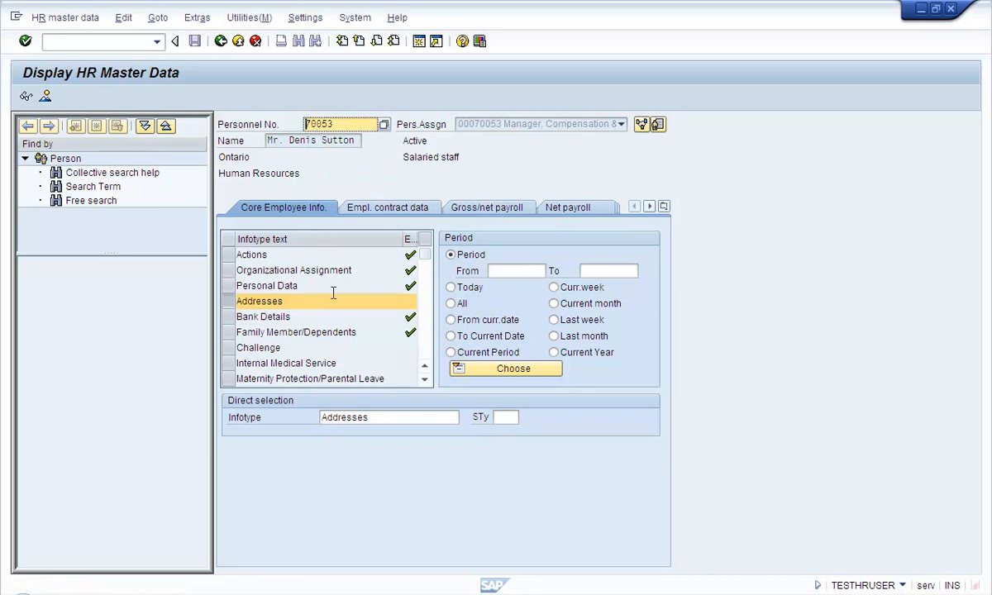
Step: Check the loaded employee's name and whether the Addresses infotype is marked as existing
drag(258, 135, 423, 146)
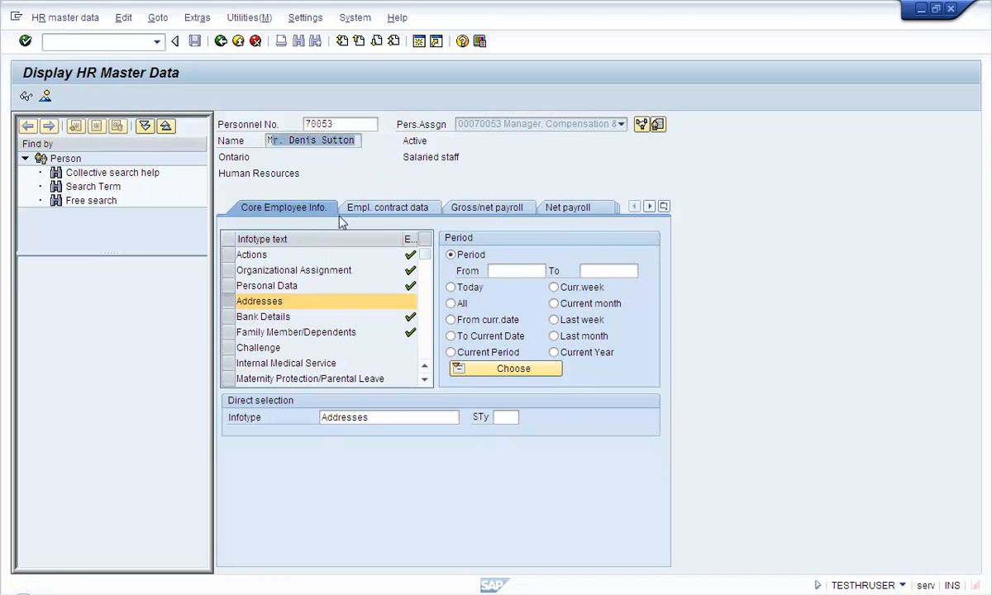
click(289, 301)
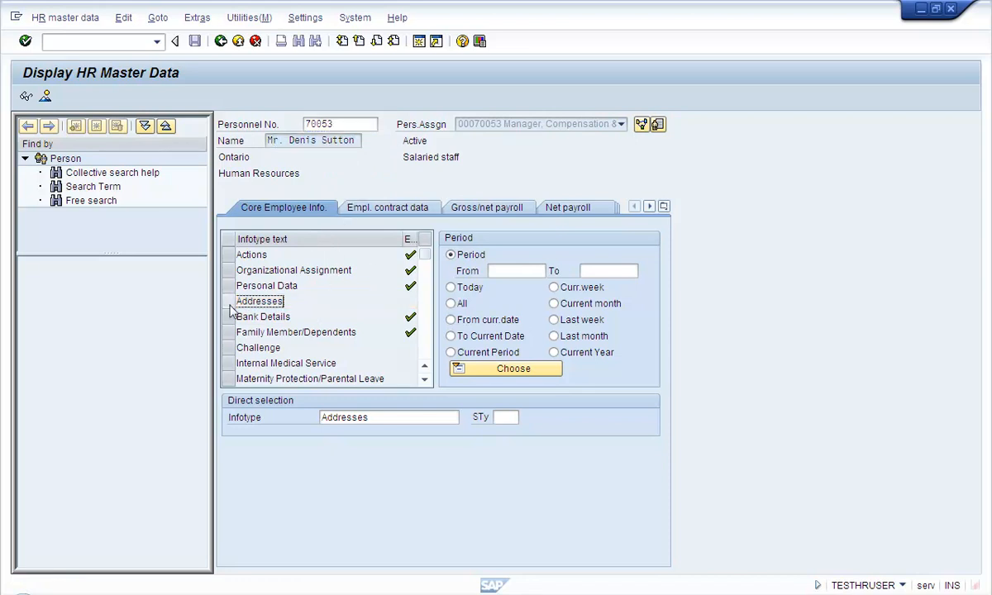
click(409, 300)
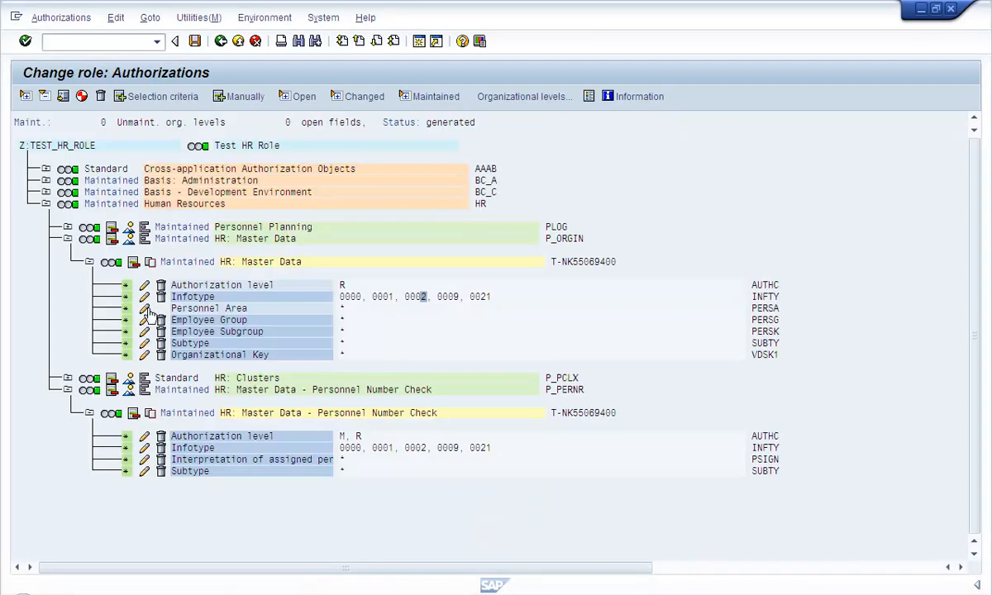
Step: Add infotype 0006 to the HR: Master Data (P_ORGIN) authorization in the role
click(144, 297)
click(107, 328)
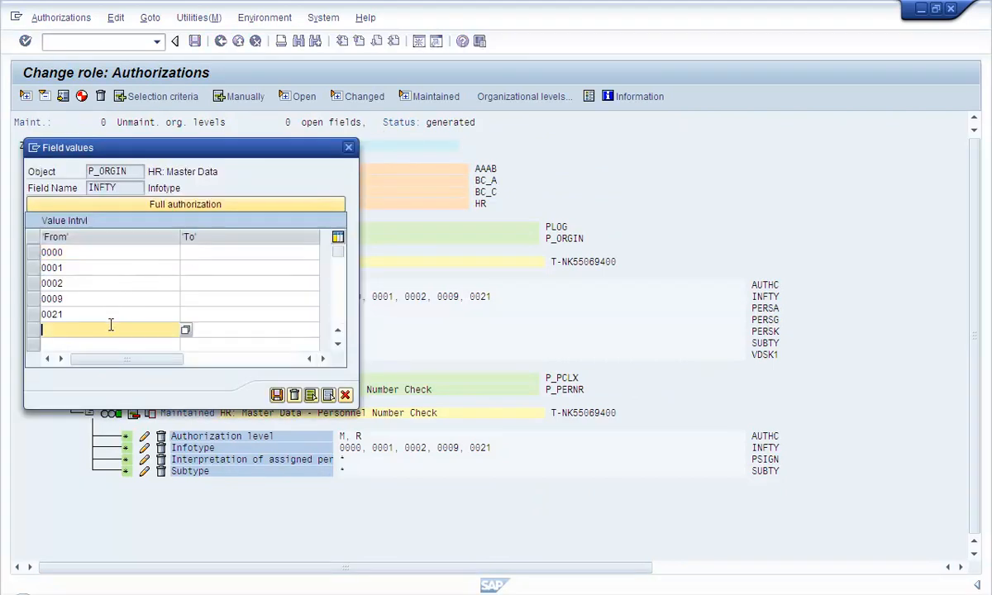
text(0006)
key(Return)
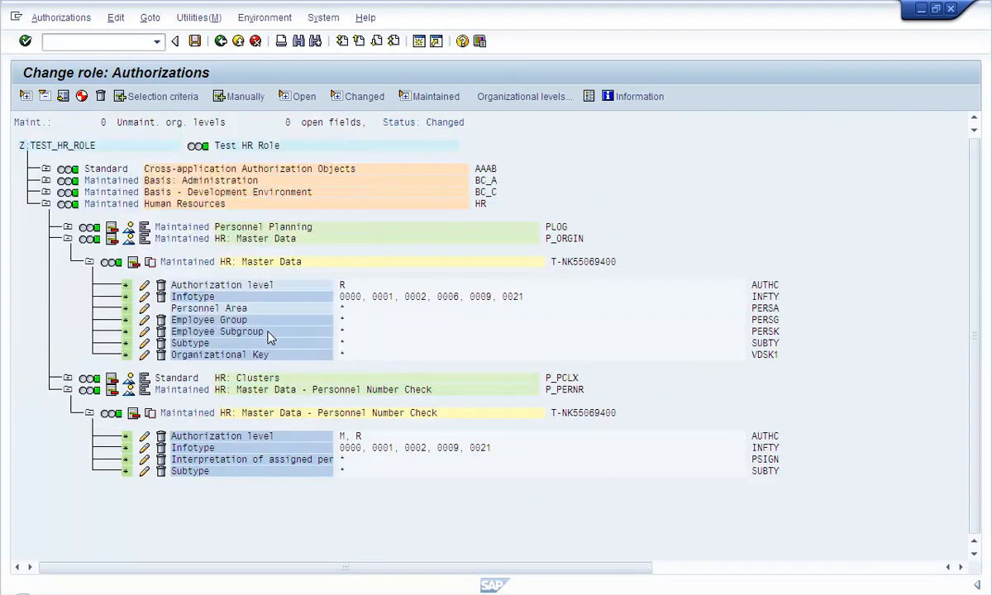
Step: Add infotype 0006 to the Personnel Number Check (P_PERNR) authorization and regenerate the profile
click(144, 447)
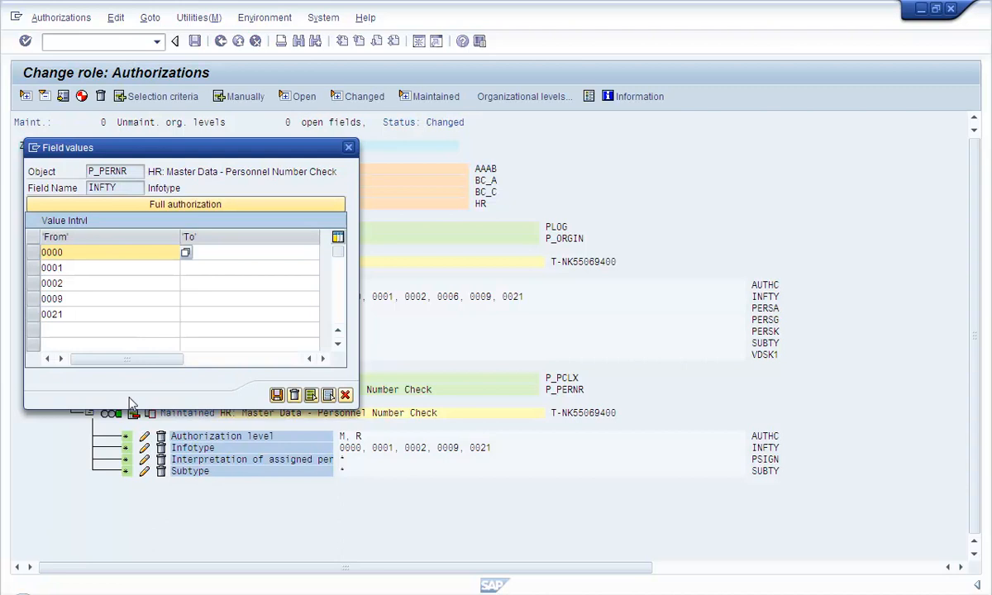
click(76, 329)
text(0006)
key(Return)
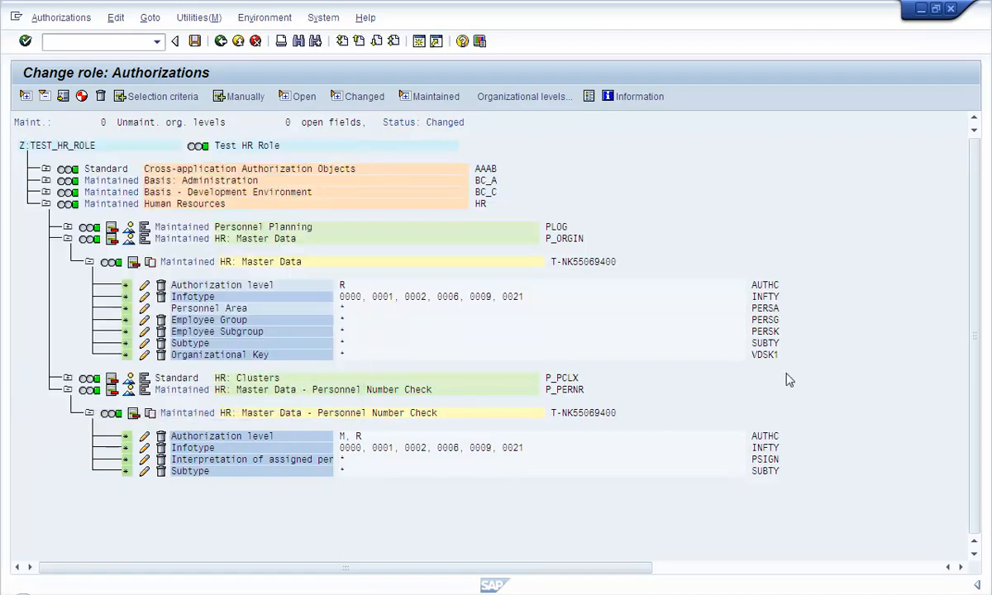
click(81, 96)
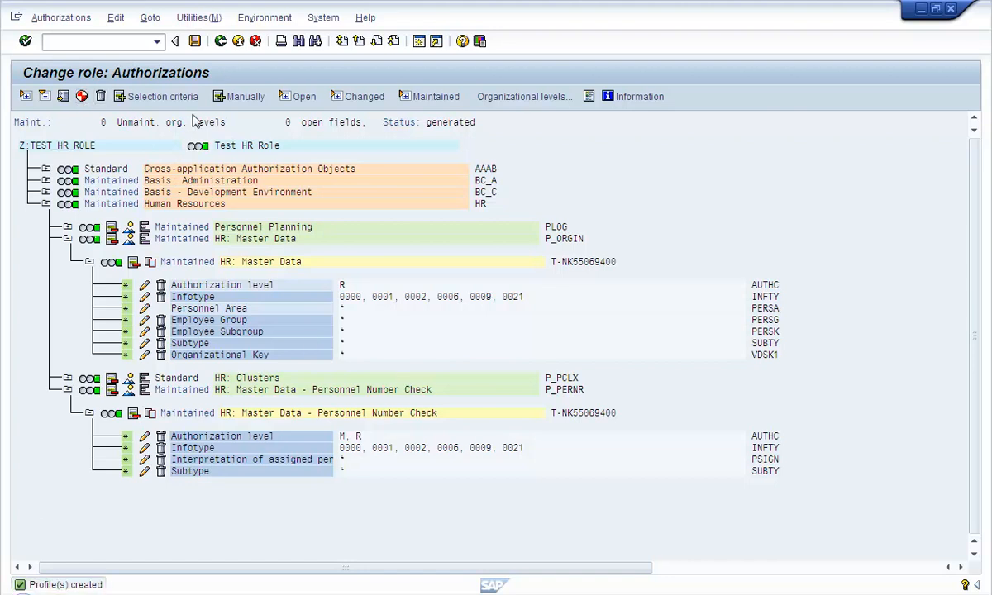
Step: Switch to the test user's session, refresh the user menu and reopen PA20 - Display HR Master Data
key(alt+Tab)
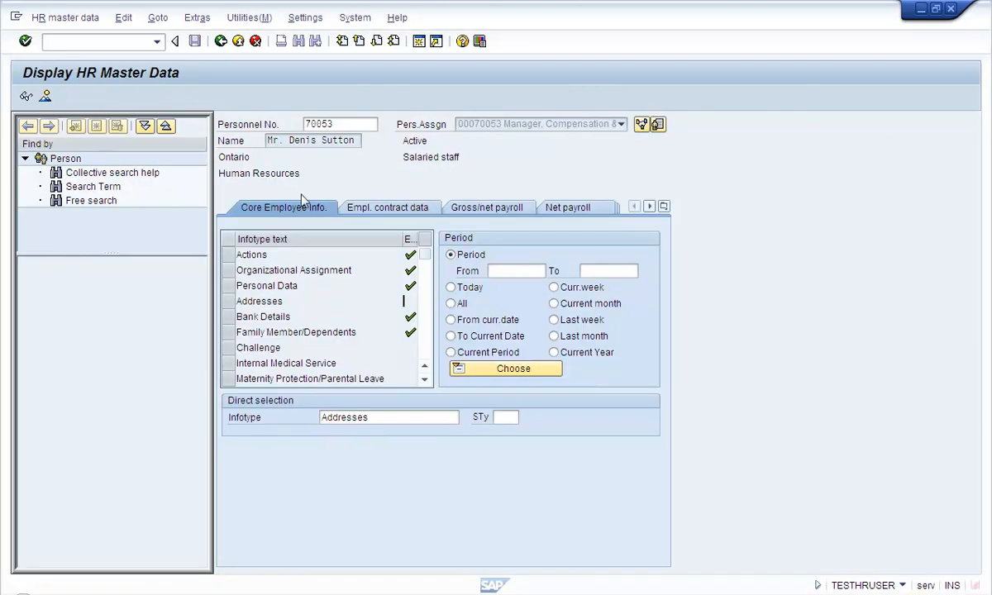
click(220, 41)
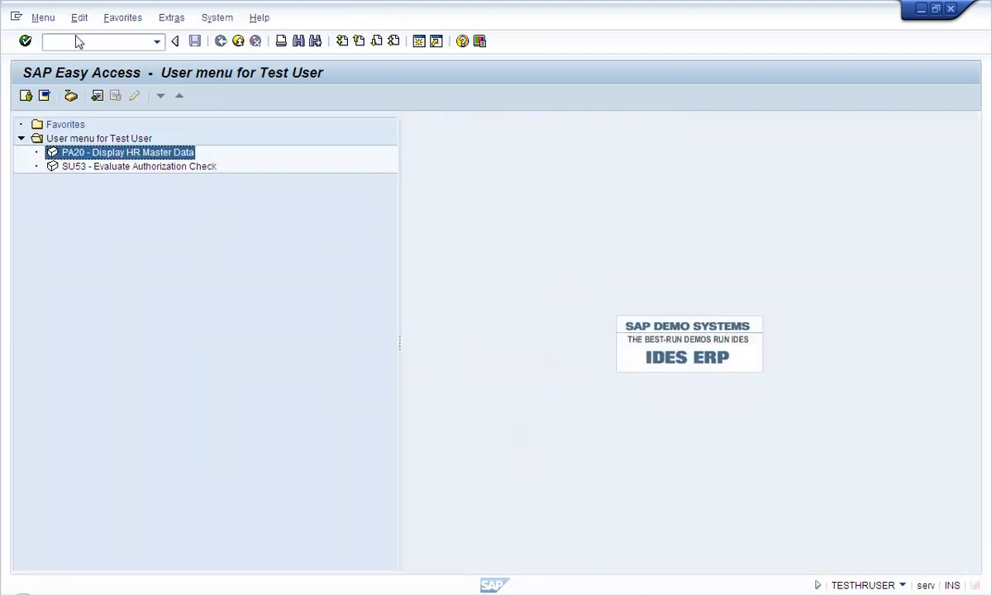
click(28, 18)
click(70, 90)
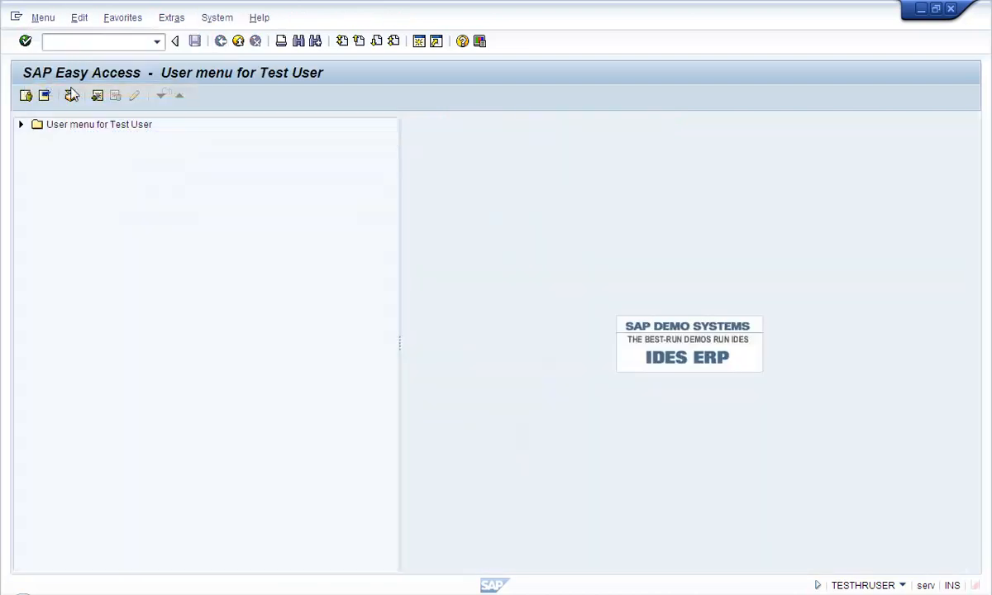
double_click(117, 153)
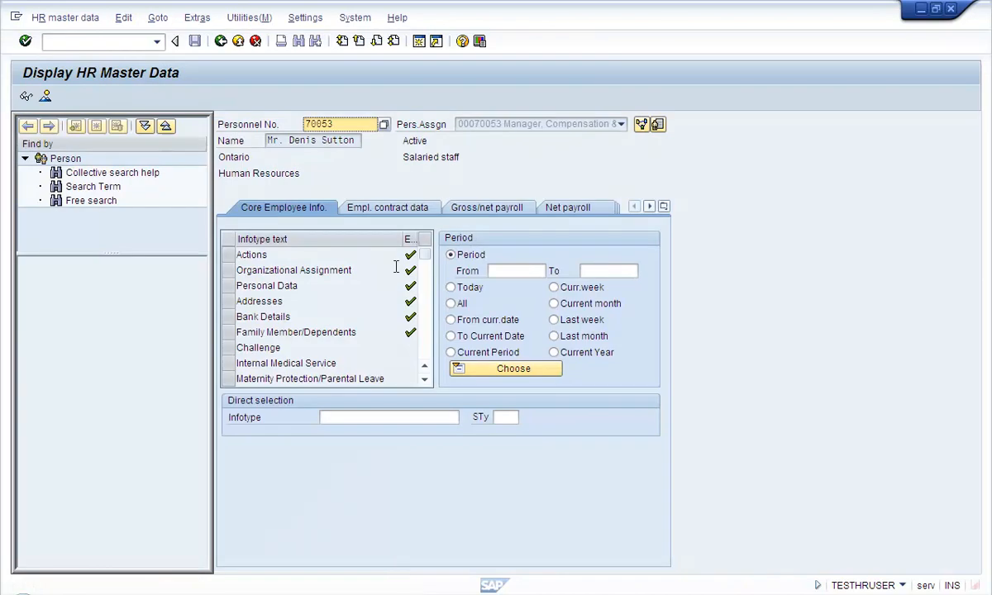
Step: Display the Addresses infotype for the loaded employee and leave the record
click(248, 301)
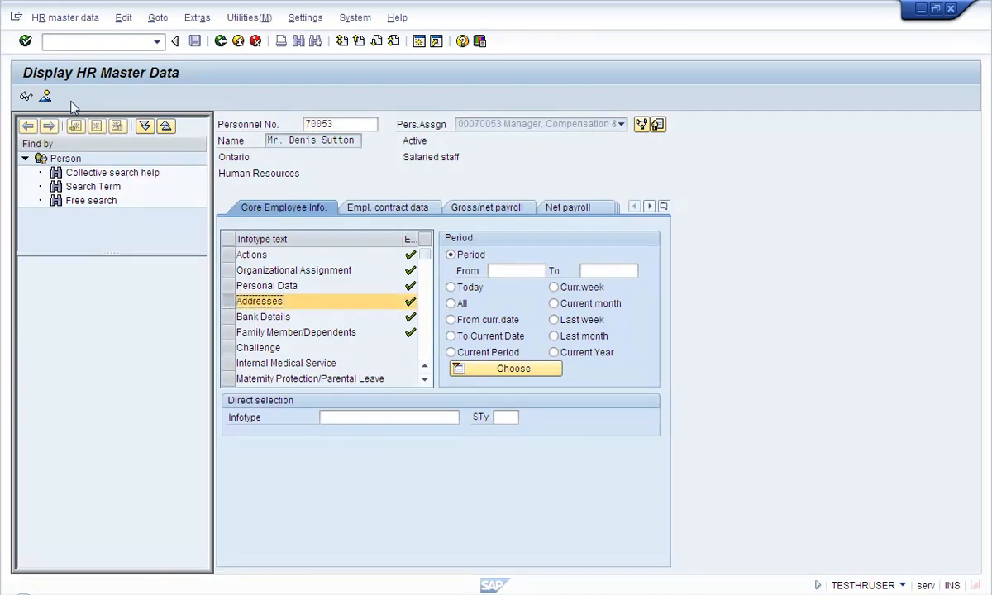
click(26, 96)
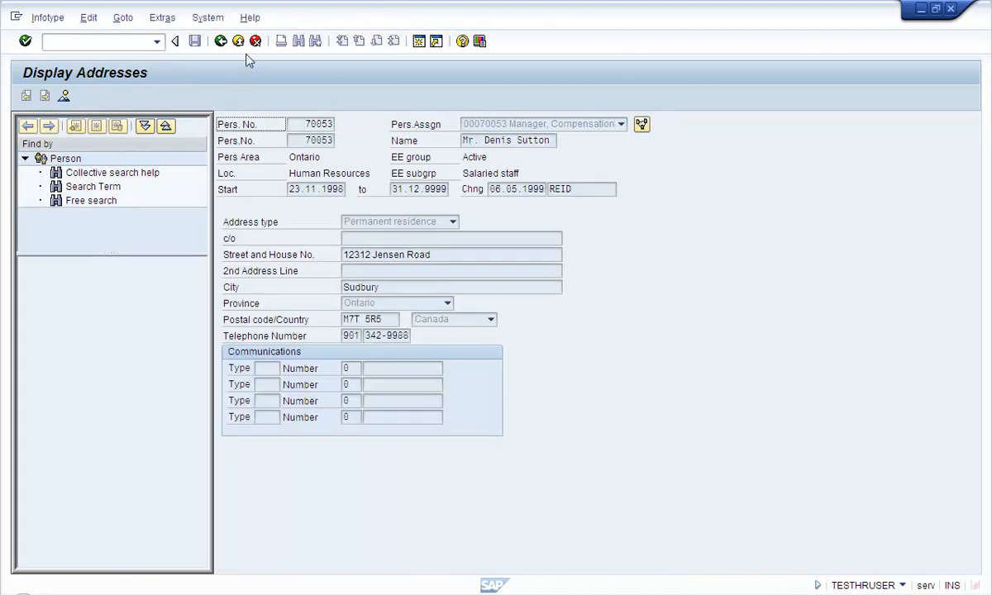
click(221, 43)
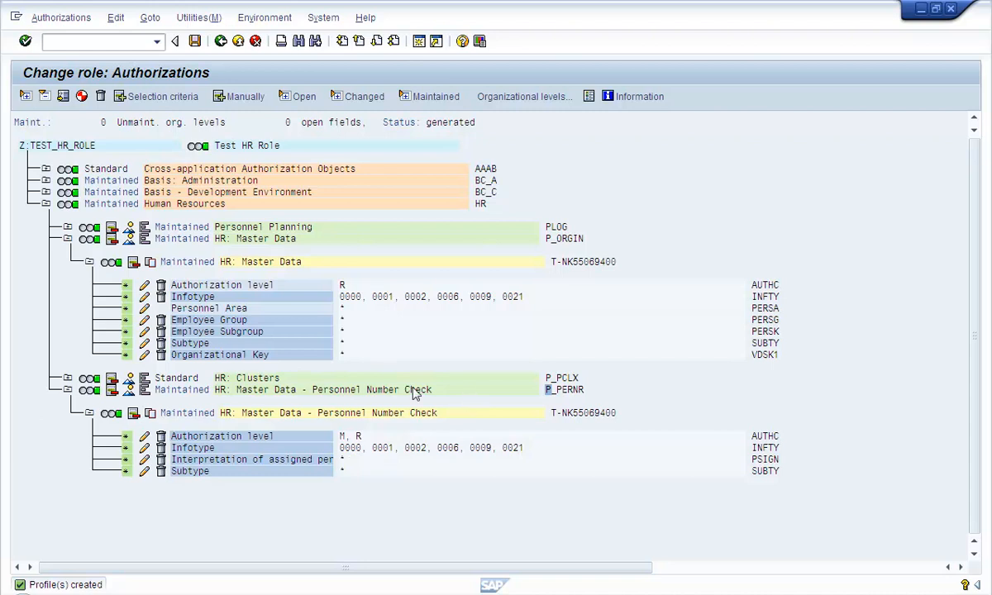
Step: Review the infotype values permitted under P_PERNR and P_ORGIN in the role's authorization data
click(488, 449)
click(545, 239)
click(391, 296)
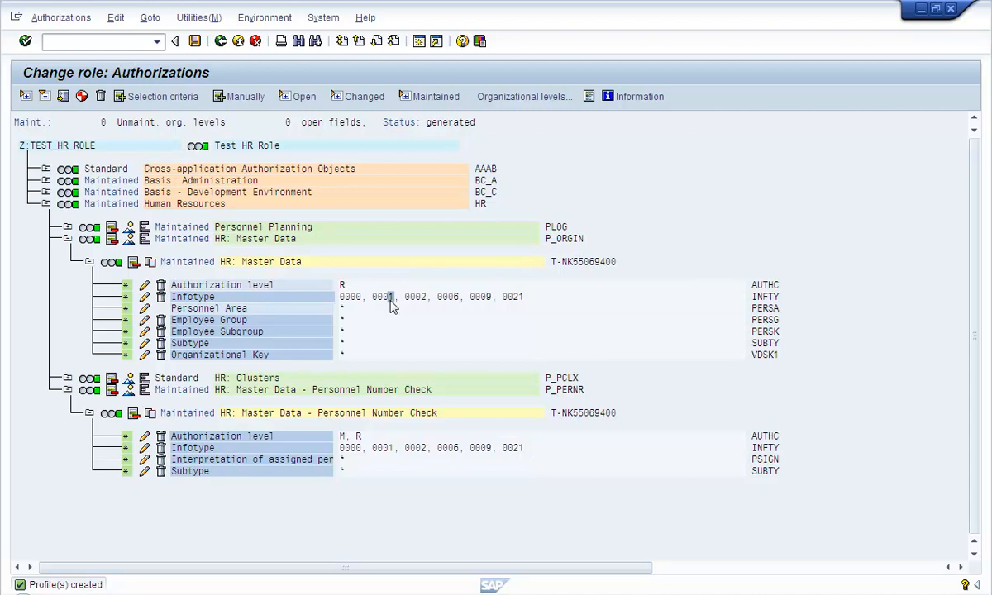
click(483, 297)
click(440, 296)
click(466, 297)
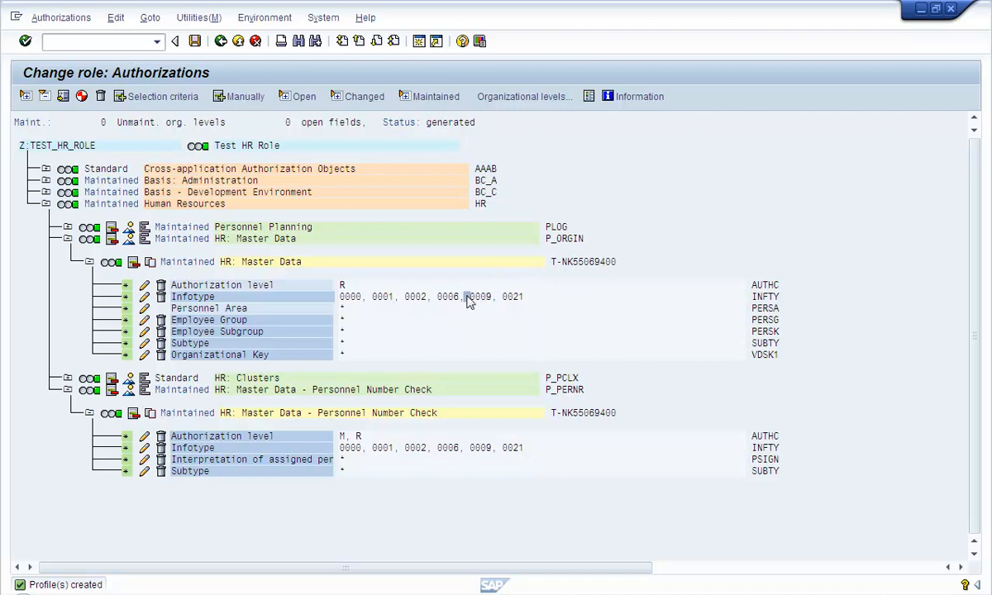